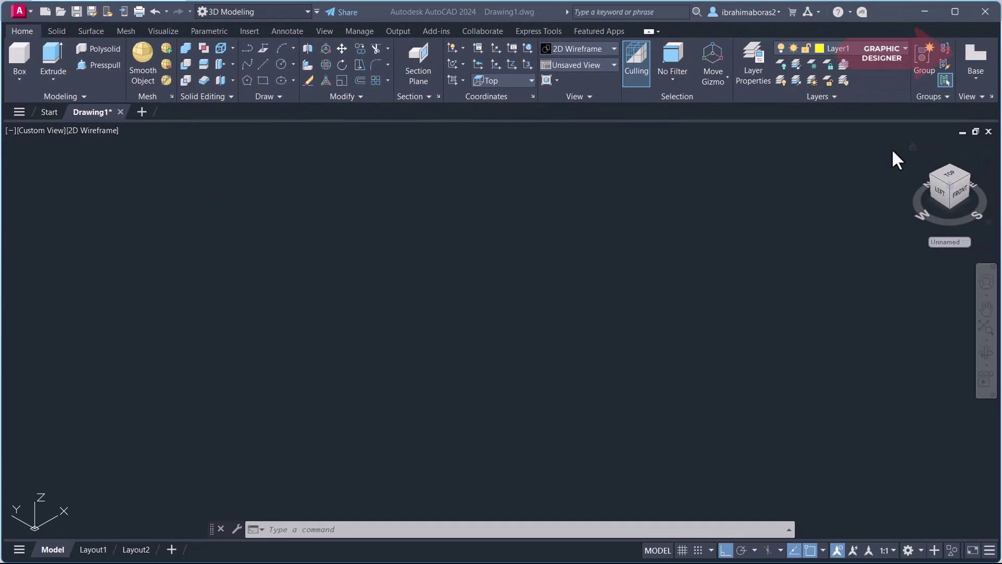
Step: Switch to Top view and draw a narrow vertical box 3 units tall
{"action": "left_click", "coordinate": [37, 130]}
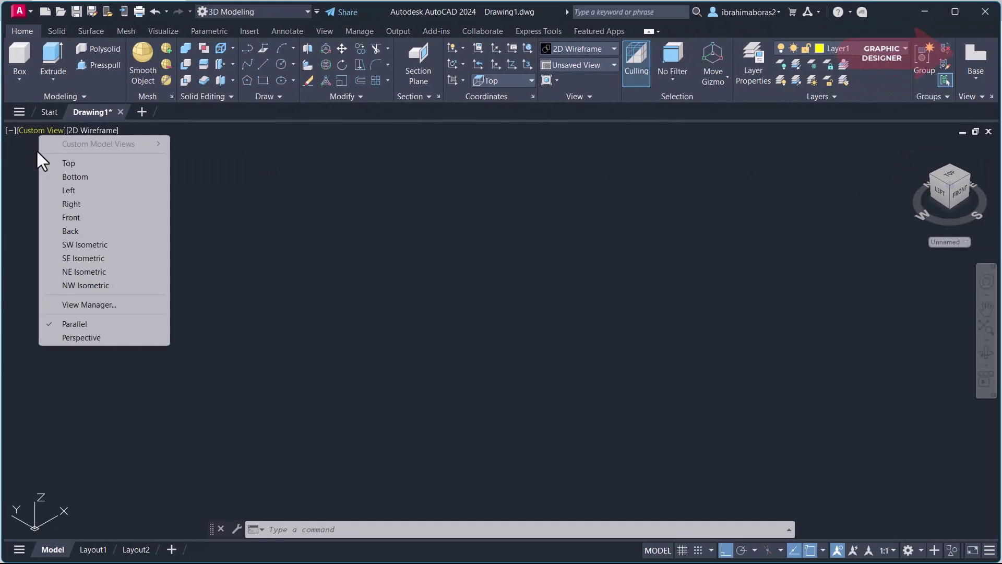
{"action": "left_click", "coordinate": [89, 166]}
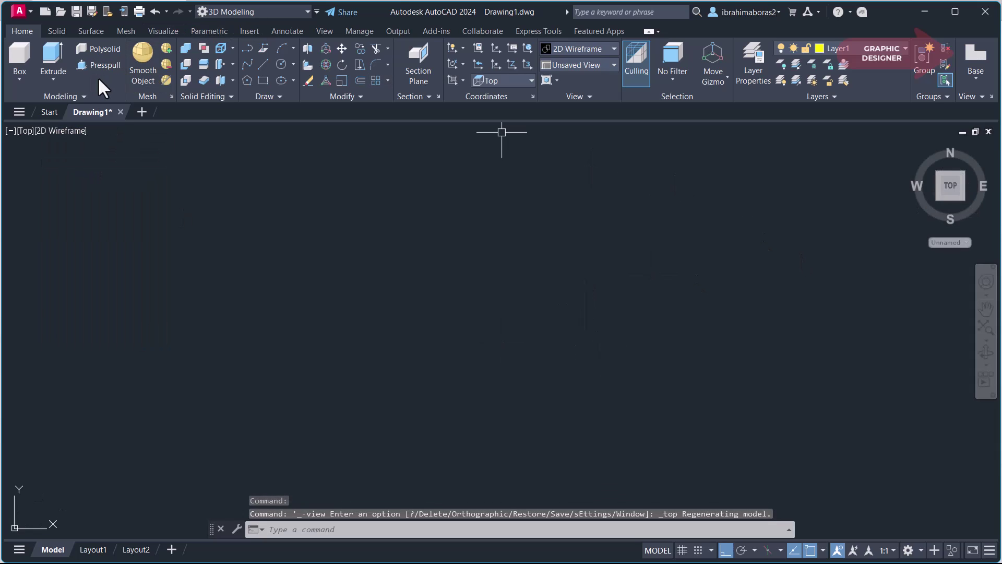
{"action": "left_click", "coordinate": [17, 58]}
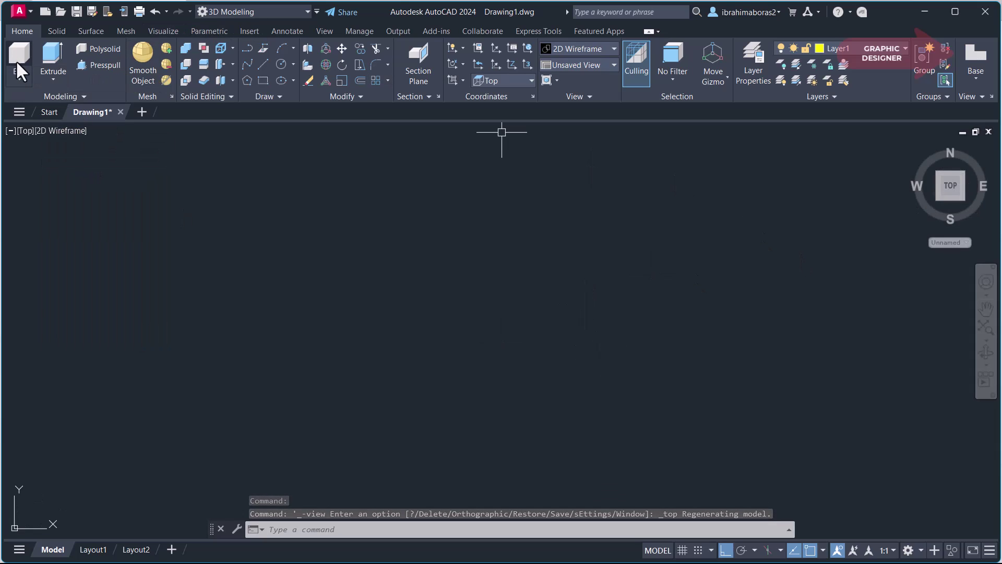
{"action": "left_click", "coordinate": [316, 222]}
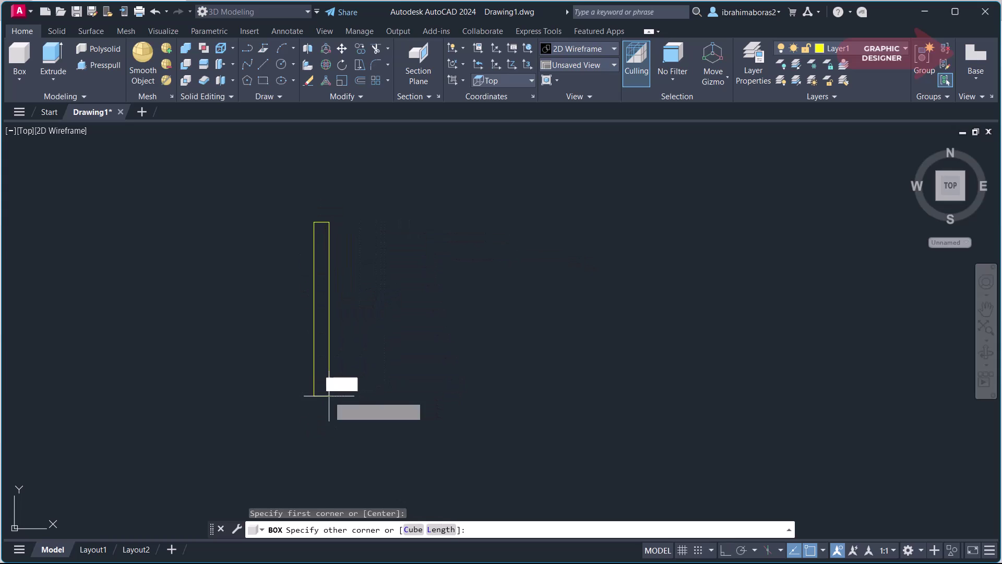
{"action": "left_click", "coordinate": [329, 396]}
{"action": "type", "text": "3"}
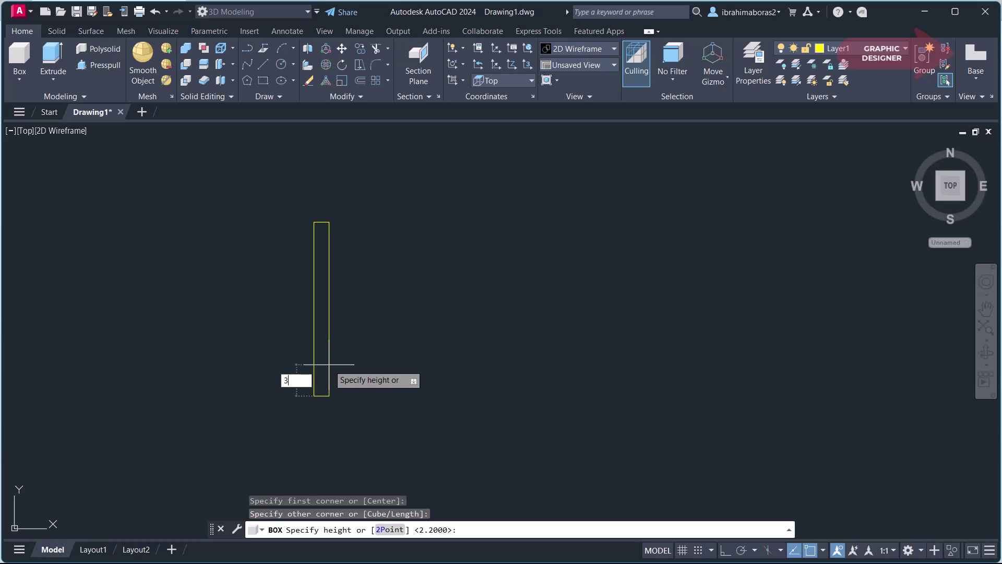
{"action": "key", "text": "Return"}
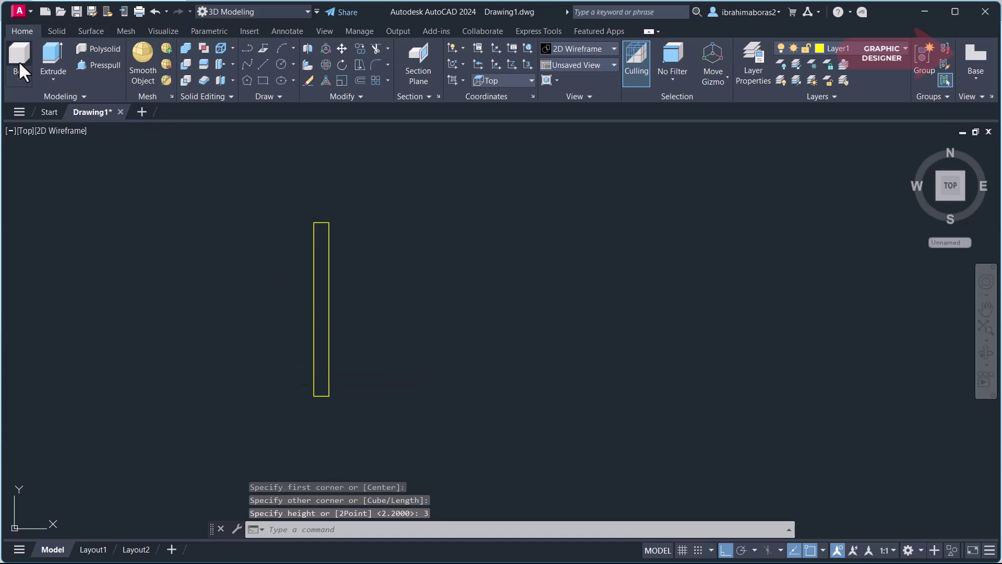
Step: Draw a 3-unit-tall horizontal box across it, then return to the home 3D view
{"action": "left_click", "coordinate": [19, 60]}
{"action": "left_click", "coordinate": [201, 289]}
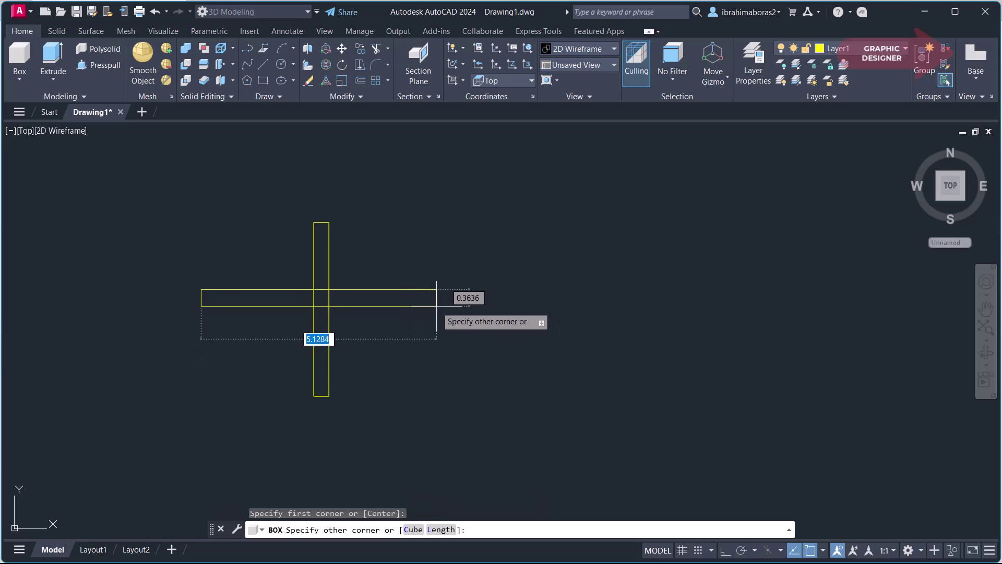
{"action": "left_click", "coordinate": [436, 306]}
{"action": "type", "text": "3"}
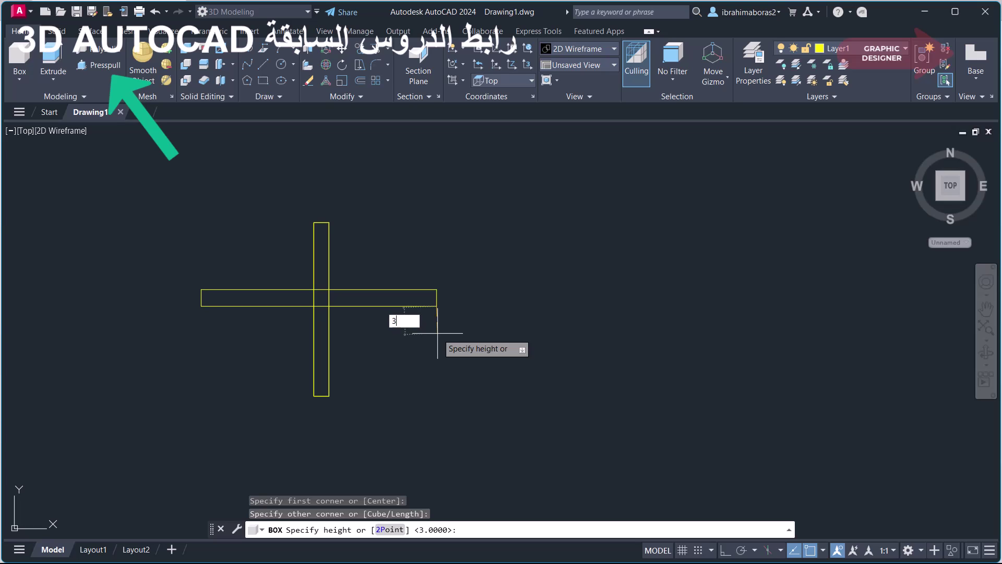
{"action": "key", "text": "Return"}
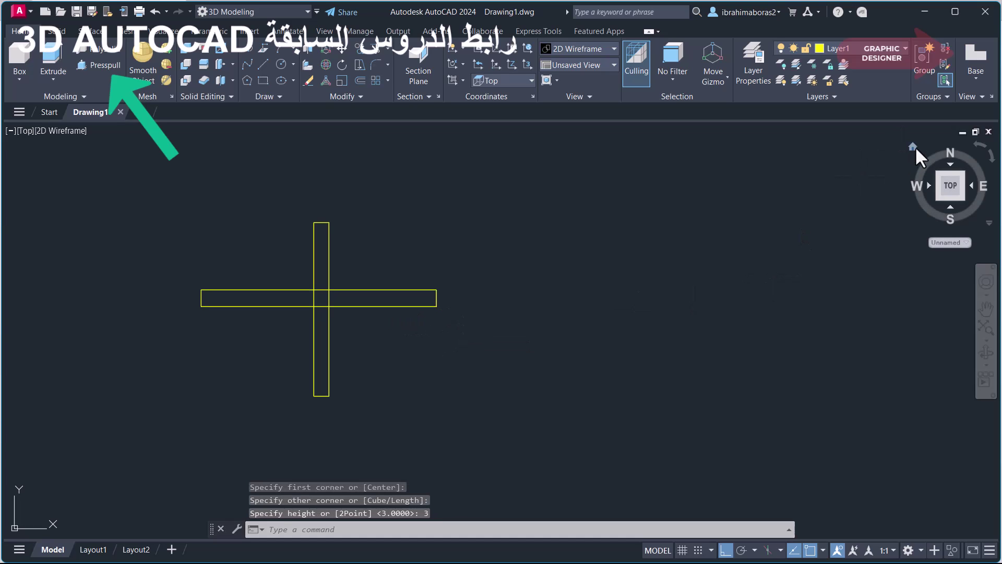
{"action": "left_click", "coordinate": [916, 146]}
Step: Select the inner box and assign it to the red Layer2
{"action": "middle_click_drag", "start_coordinate": [626, 407], "coordinate": [494, 393]}
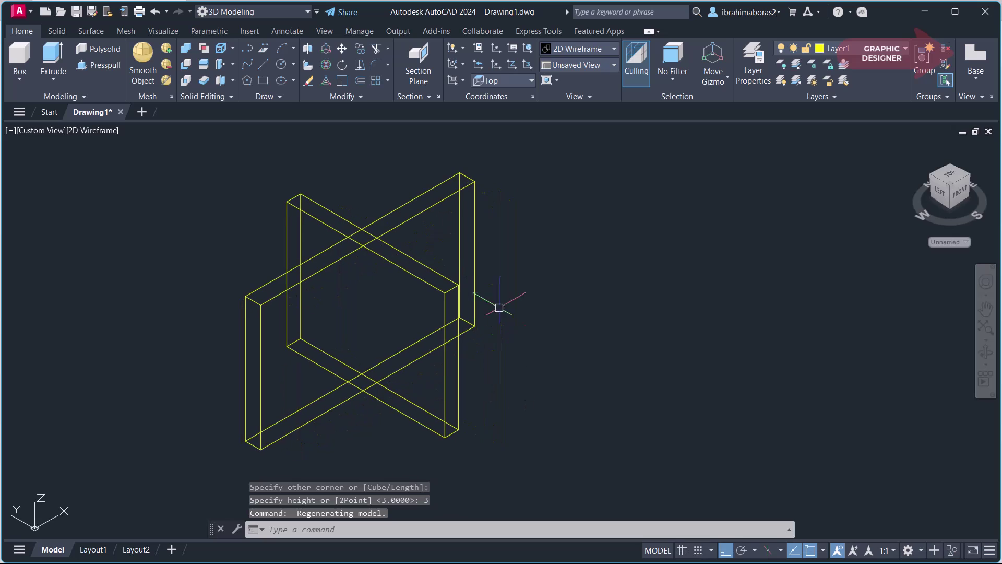
{"action": "left_click", "coordinate": [446, 277]}
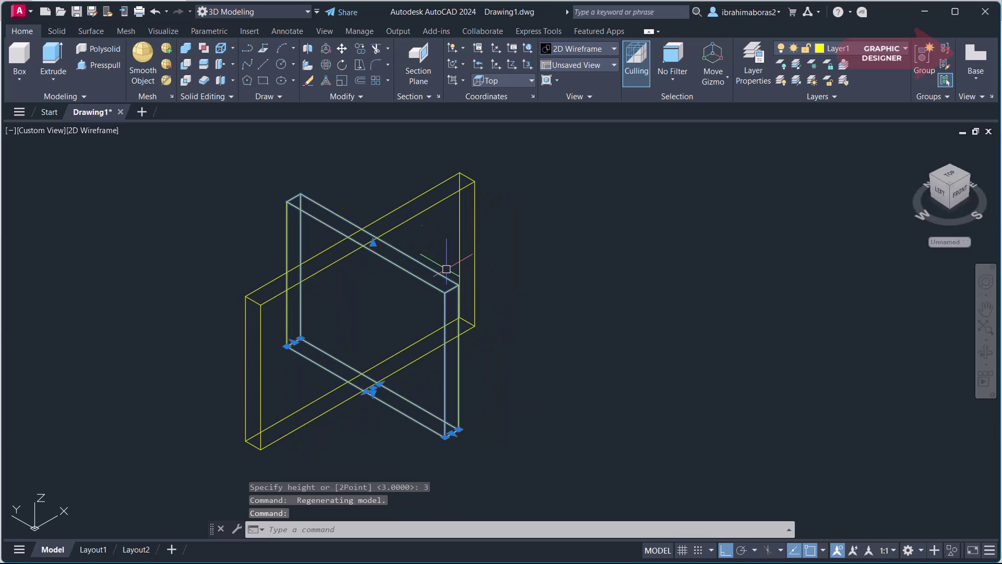
{"action": "key", "text": "Escape"}
{"action": "left_click", "coordinate": [458, 195]}
{"action": "key", "text": "Escape"}
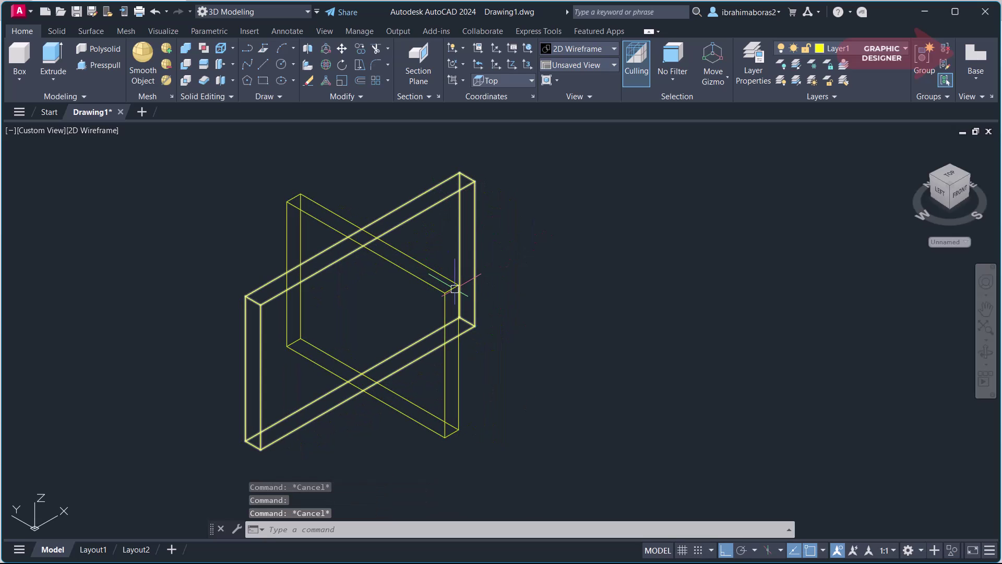
{"action": "left_click", "coordinate": [446, 289]}
{"action": "left_click", "coordinate": [842, 49]}
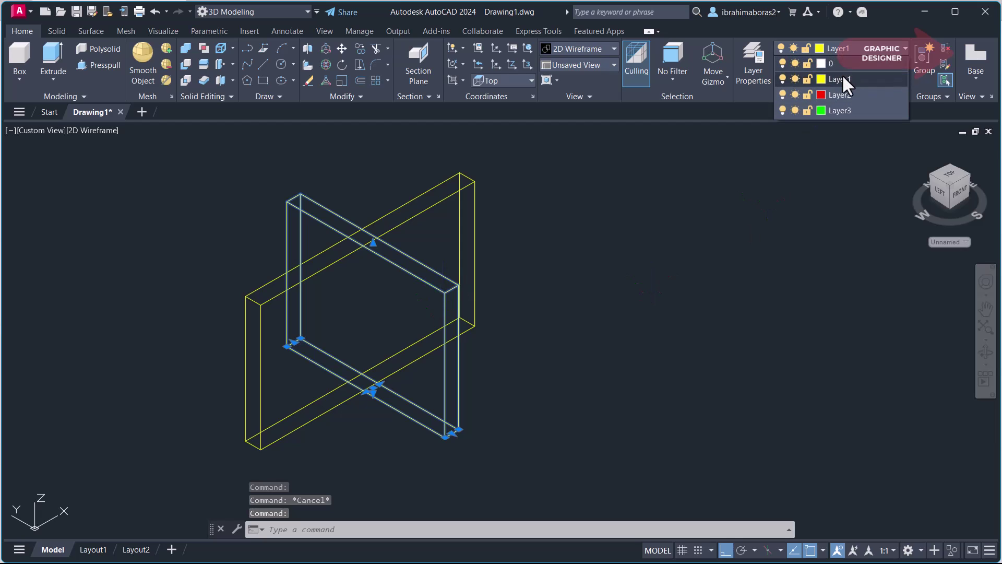
{"action": "left_click", "coordinate": [842, 93]}
{"action": "key", "text": "Escape"}
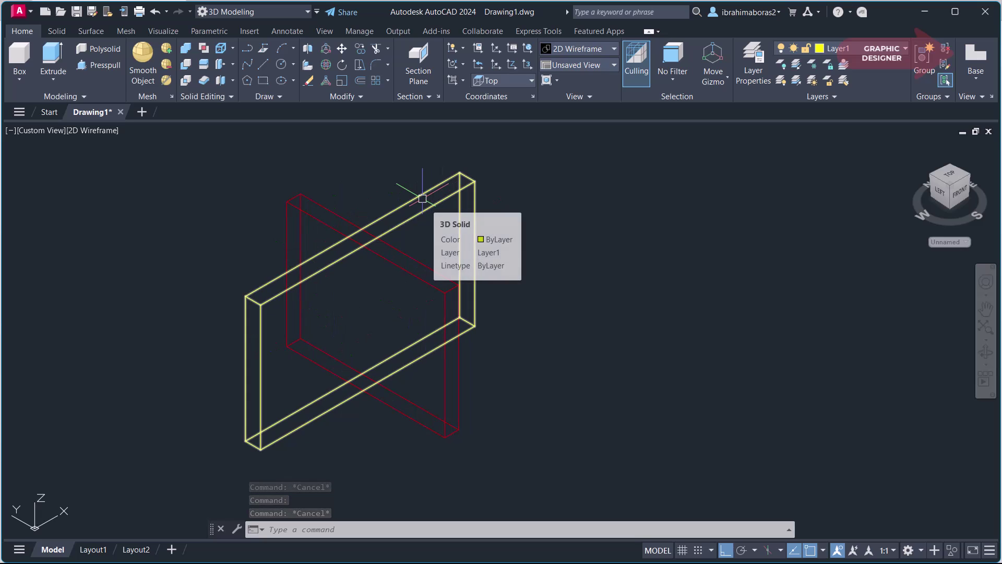
Step: Union both crossing boxes into a single cross solid
{"action": "left_click", "coordinate": [187, 52]}
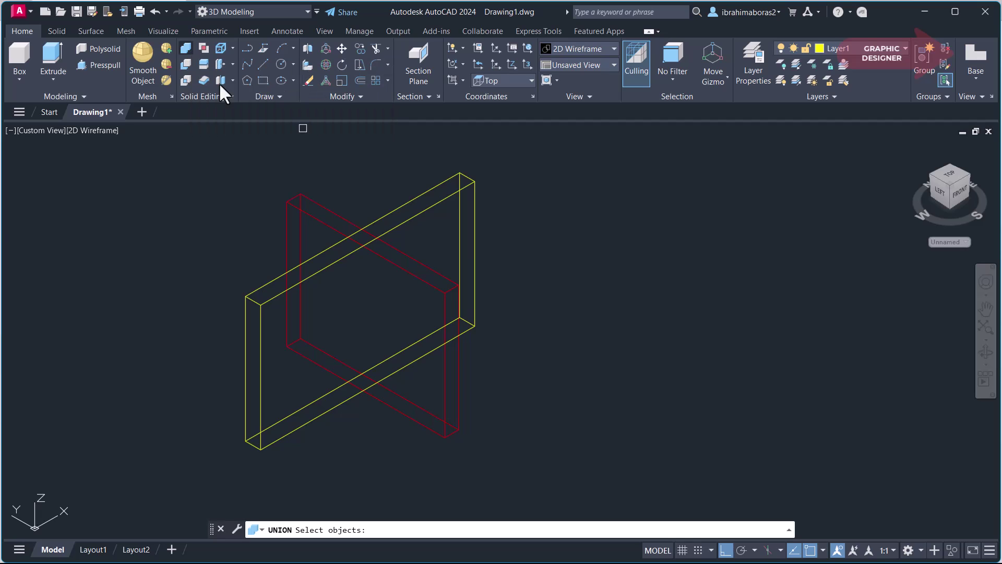
{"action": "left_click", "coordinate": [515, 149]}
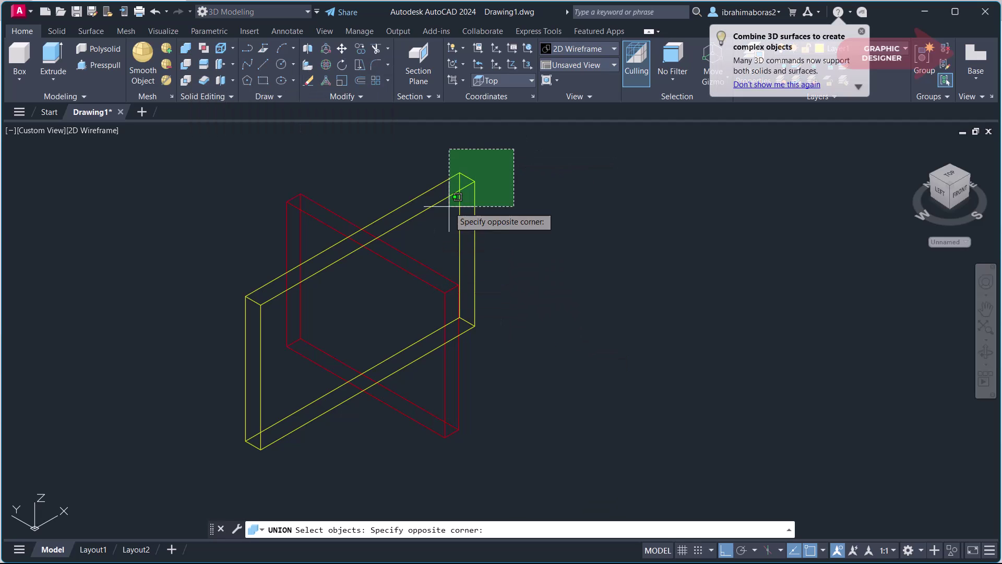
{"action": "left_click", "coordinate": [191, 402]}
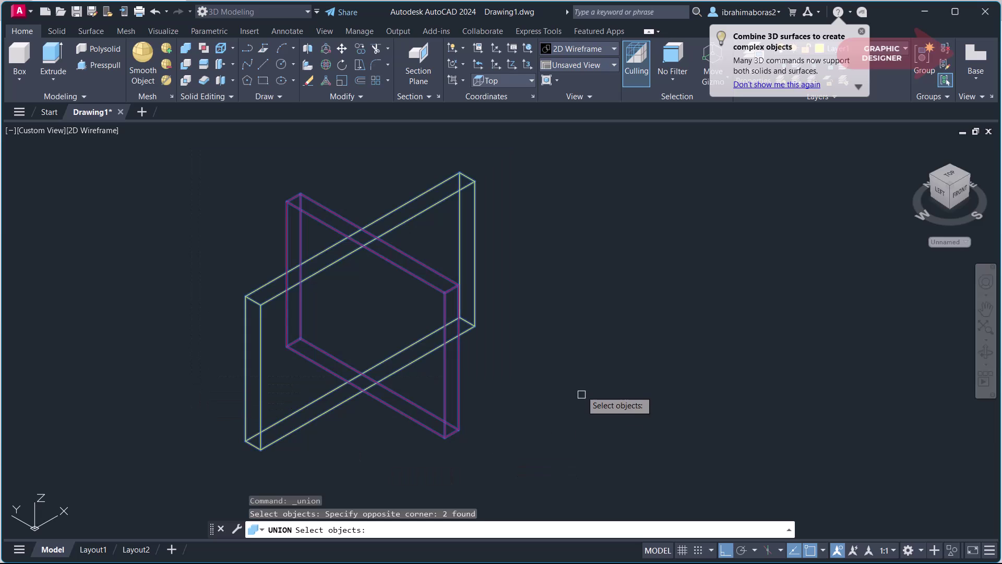
{"action": "key", "text": "Return"}
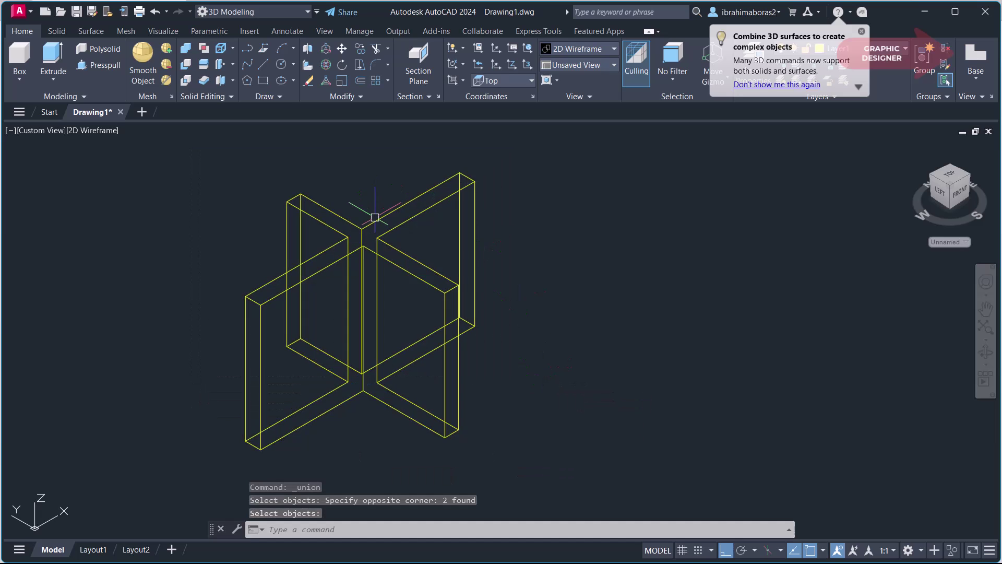
Step: Select the merged cross, orbit and pan to inspect it from other angles
{"action": "left_click", "coordinate": [450, 293]}
{"action": "key", "text": "Escape"}
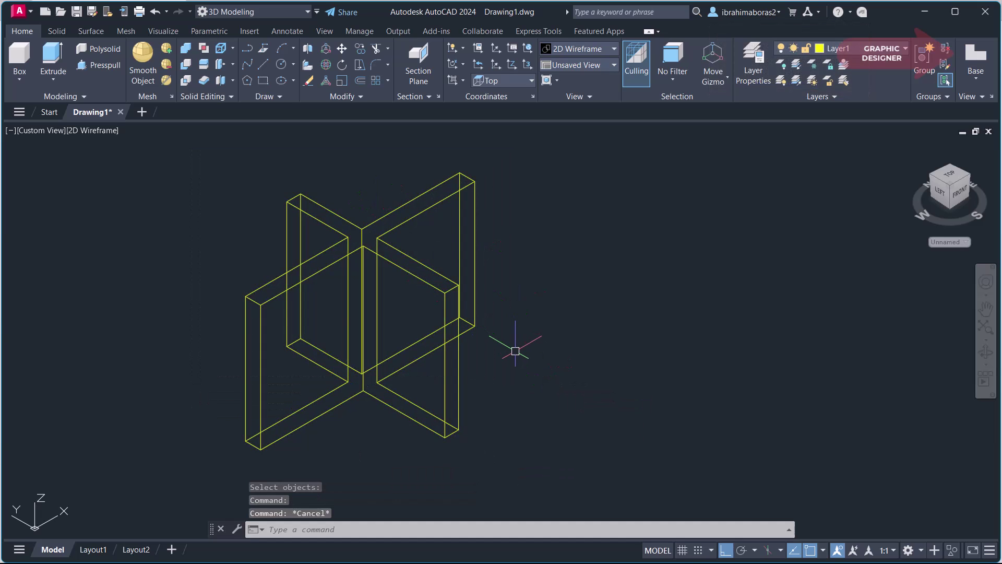
{"action": "left_click", "coordinate": [446, 415]}
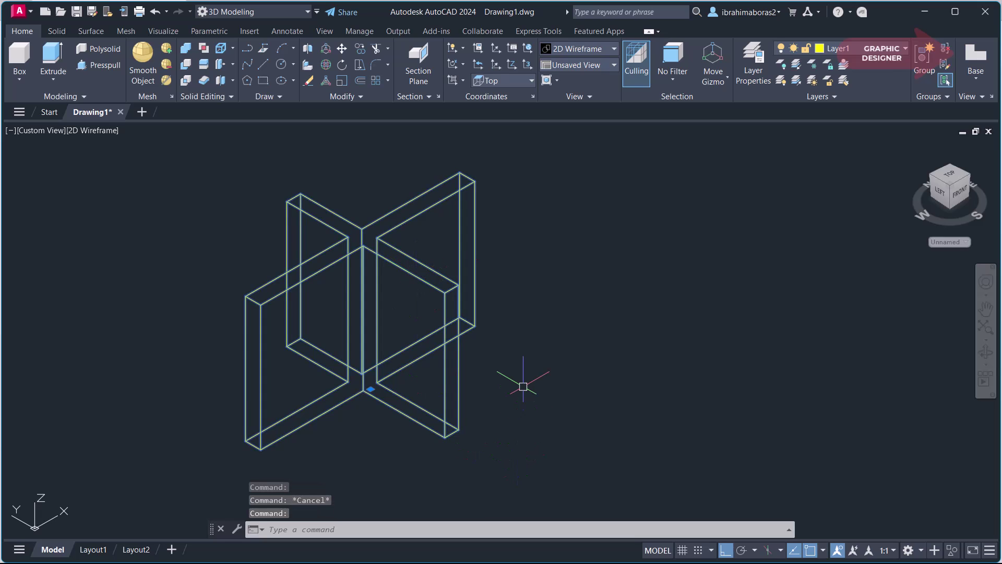
{"action": "mouse_move", "coordinate": [523, 384]}
{"action": "middle_mouse_down", "text": "shift"}
{"action": "mouse_move", "coordinate": [461, 450]}
{"action": "mouse_move", "coordinate": [481, 427]}
{"action": "mouse_move", "coordinate": [507, 288]}
{"action": "mouse_move", "coordinate": [502, 253]}
{"action": "mouse_move", "coordinate": [487, 447]}
{"action": "mouse_move", "coordinate": [538, 432]}
{"action": "middle_mouse_up", "text": "shift"}
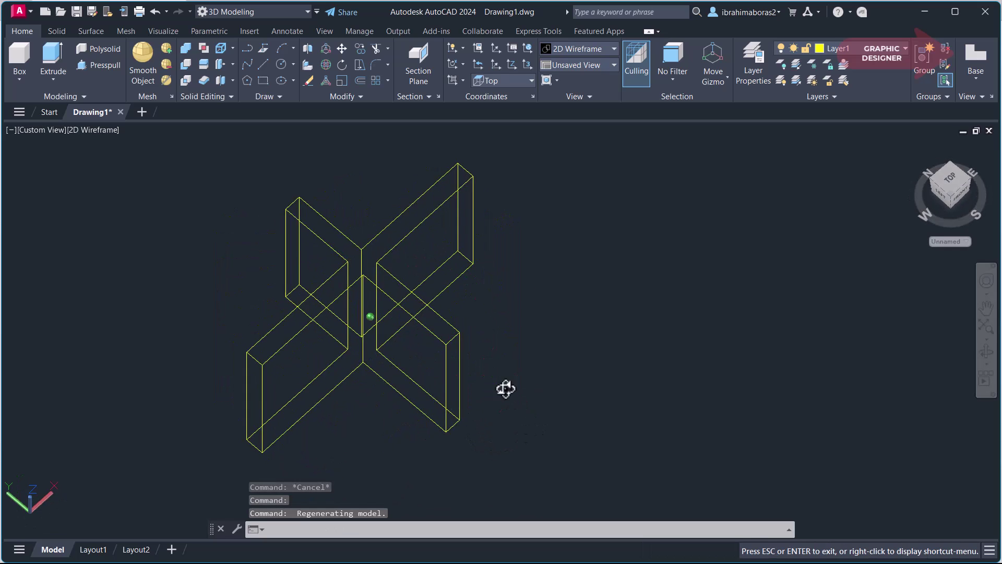
{"action": "mouse_move", "coordinate": [505, 387]}
{"action": "middle_mouse_down", "text": "shift"}
{"action": "mouse_move", "coordinate": [476, 347]}
{"action": "mouse_move", "coordinate": [557, 338]}
{"action": "mouse_move", "coordinate": [555, 273]}
{"action": "mouse_move", "coordinate": [278, 209]}
{"action": "middle_mouse_up", "text": "shift"}
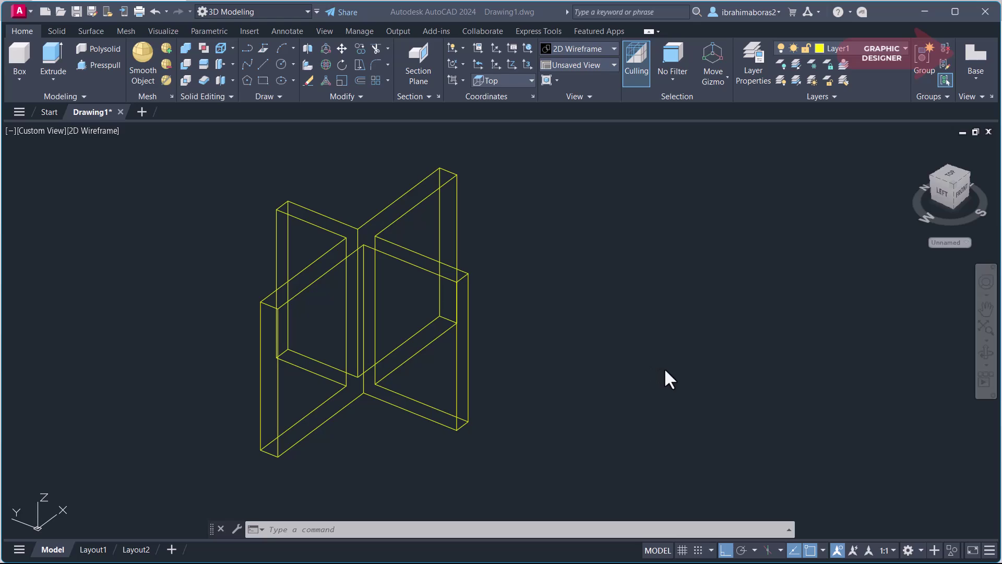
{"action": "mouse_move", "coordinate": [588, 333]}
{"action": "middle_mouse_down"}
{"action": "mouse_move", "coordinate": [343, 351]}
{"action": "mouse_move", "coordinate": [308, 339]}
{"action": "middle_mouse_up"}
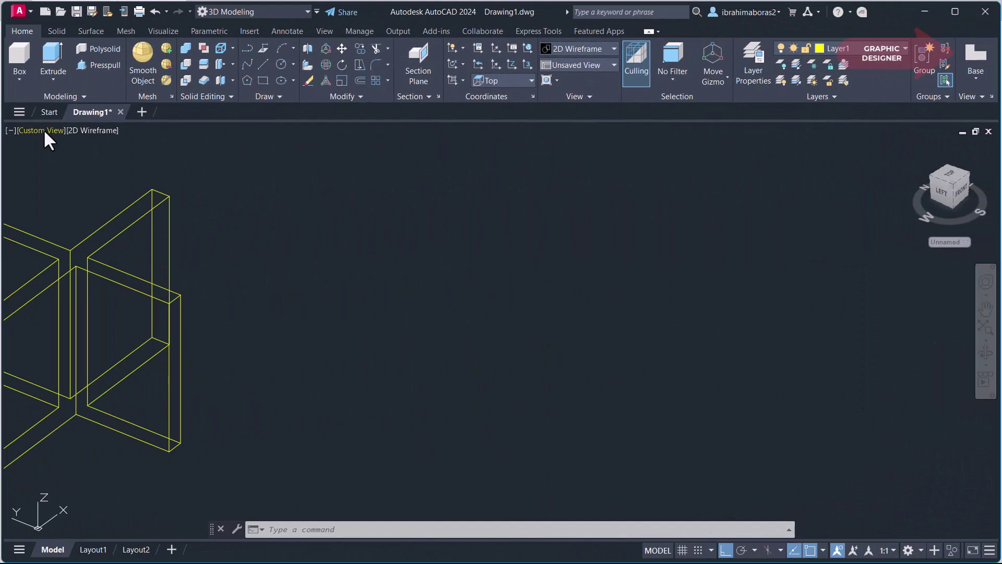
Step: Switch to Top view and draw a rectangle beside the cross solid
{"action": "left_click", "coordinate": [43, 130]}
{"action": "left_click", "coordinate": [73, 164]}
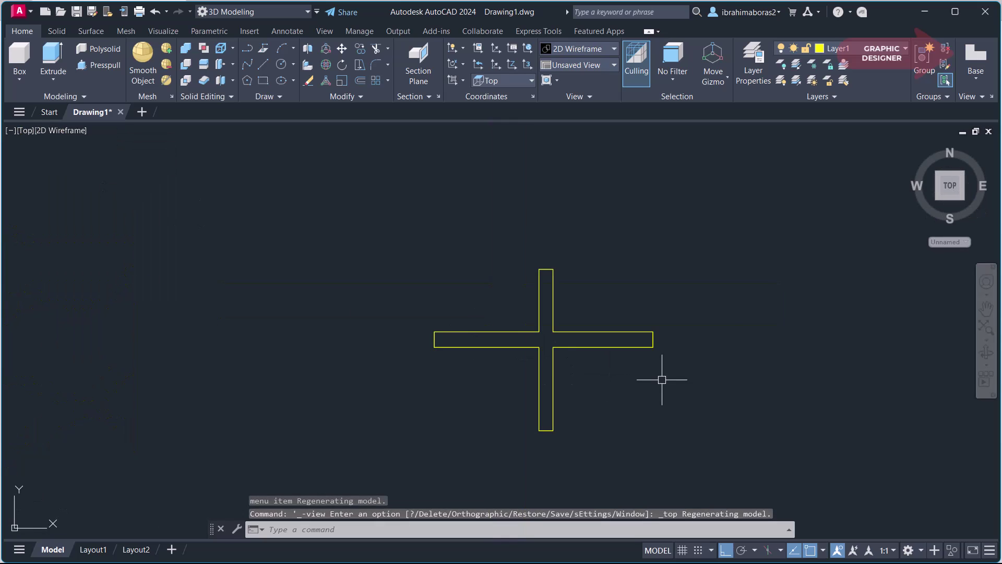
{"action": "middle_click_drag", "start_coordinate": [662, 379], "coordinate": [121, 369]}
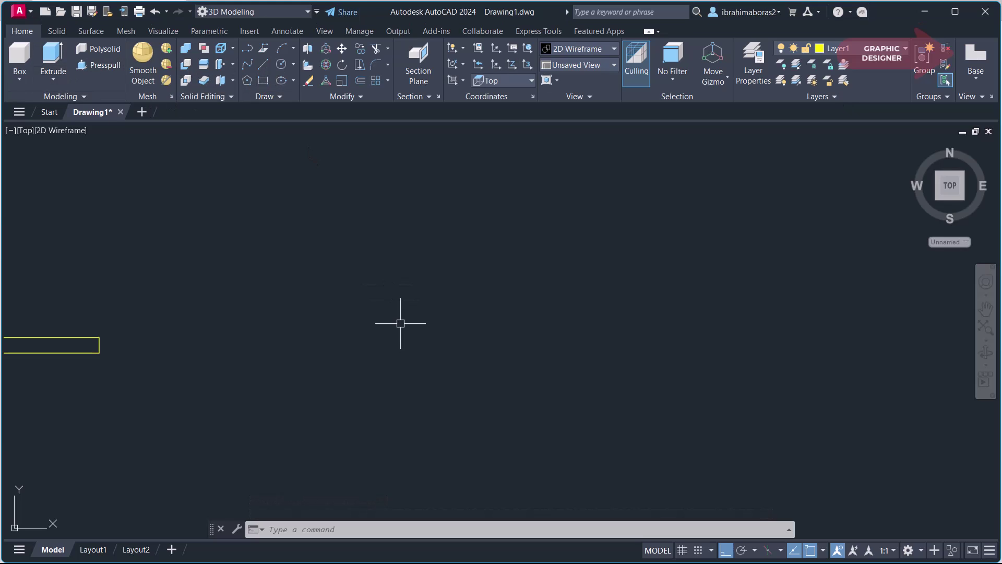
{"action": "left_click", "coordinate": [263, 81]}
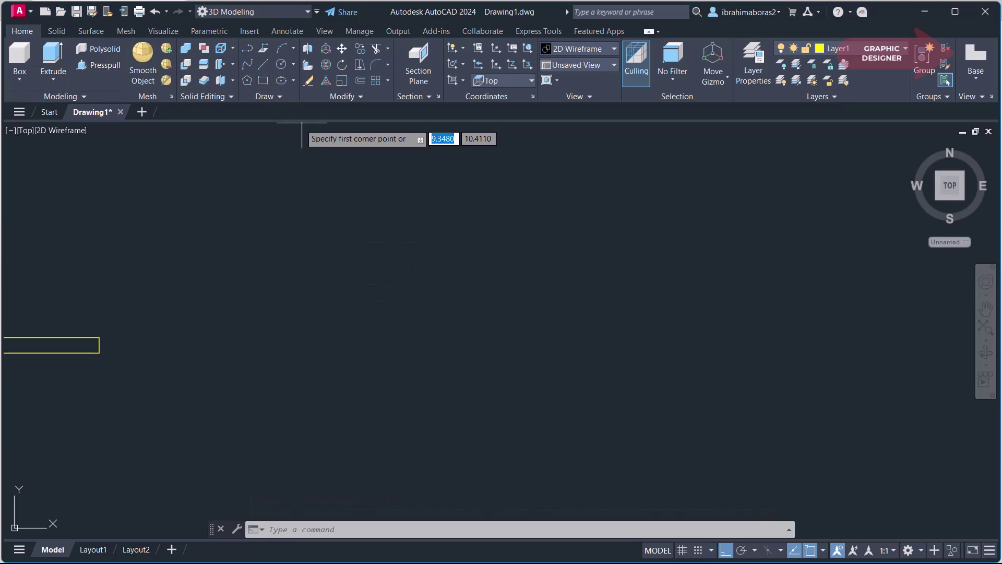
{"action": "left_click", "coordinate": [340, 228]}
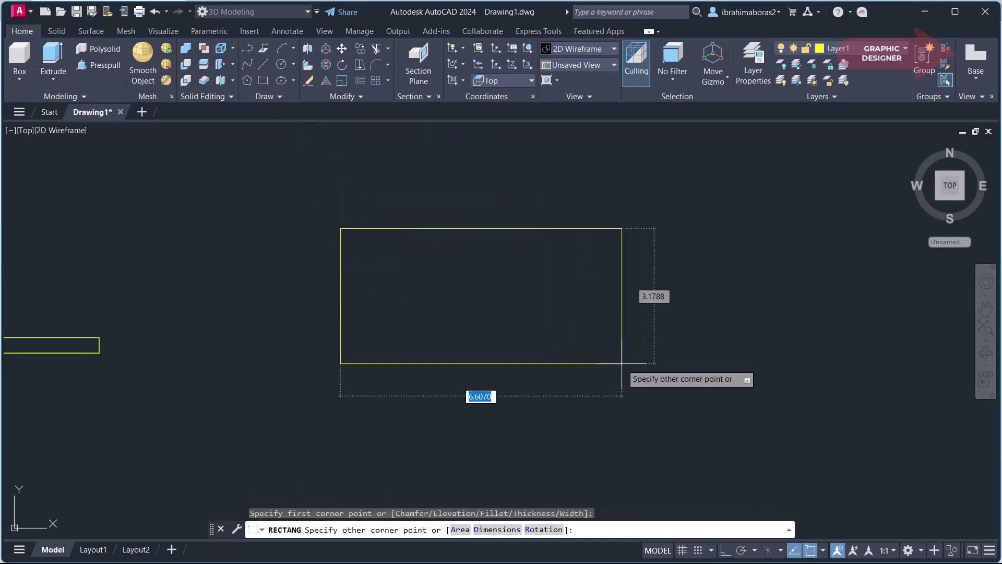
{"action": "left_click", "coordinate": [594, 392]}
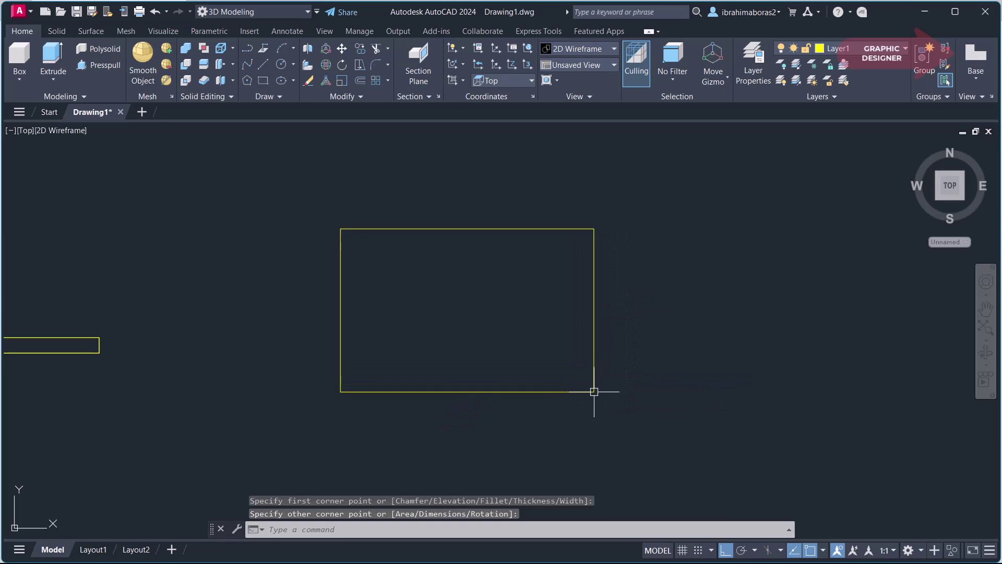
Step: Draw a circle of radius about 1.09 at the rectangle's geometric centre, then view isometrically
{"action": "left_click", "coordinate": [280, 64]}
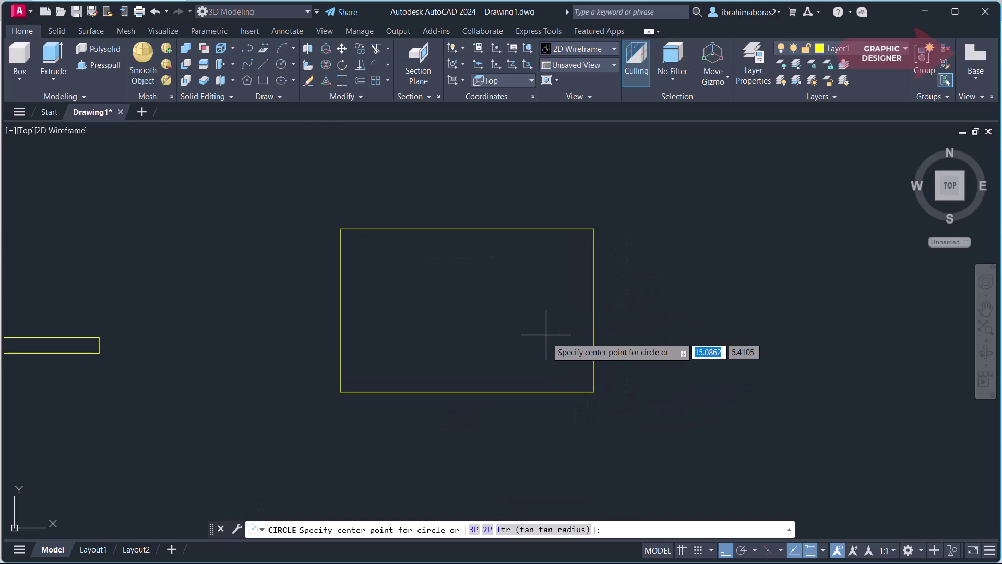
{"action": "right_click", "coordinate": [561, 362], "text": "shift"}
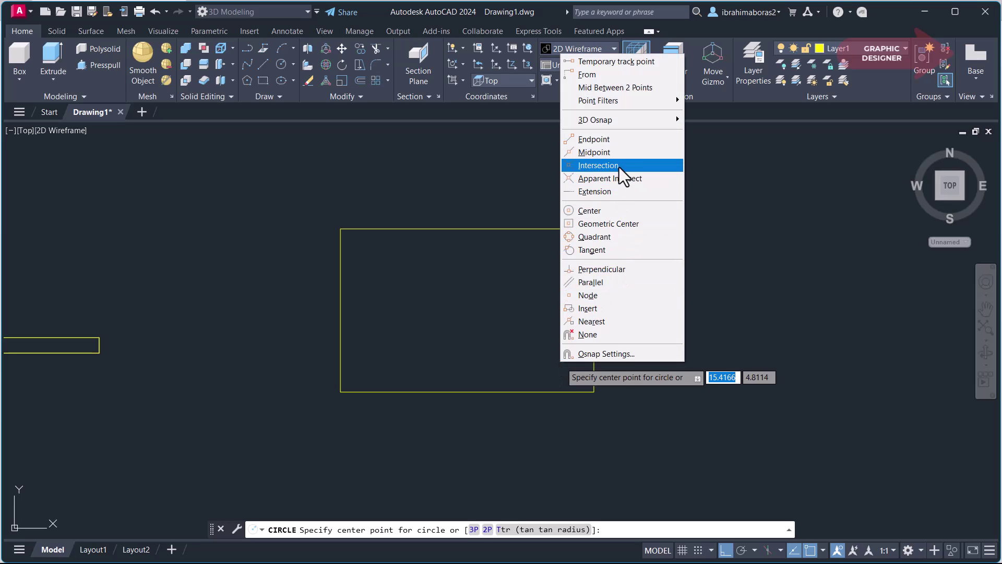
{"action": "left_click", "coordinate": [627, 227]}
{"action": "left_click", "coordinate": [468, 310]}
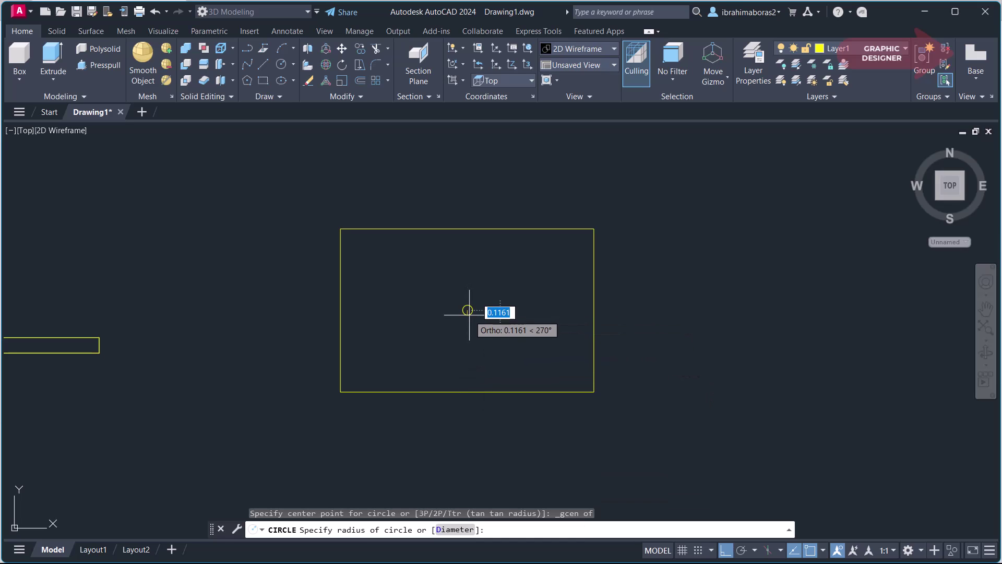
{"action": "left_click", "coordinate": [513, 327]}
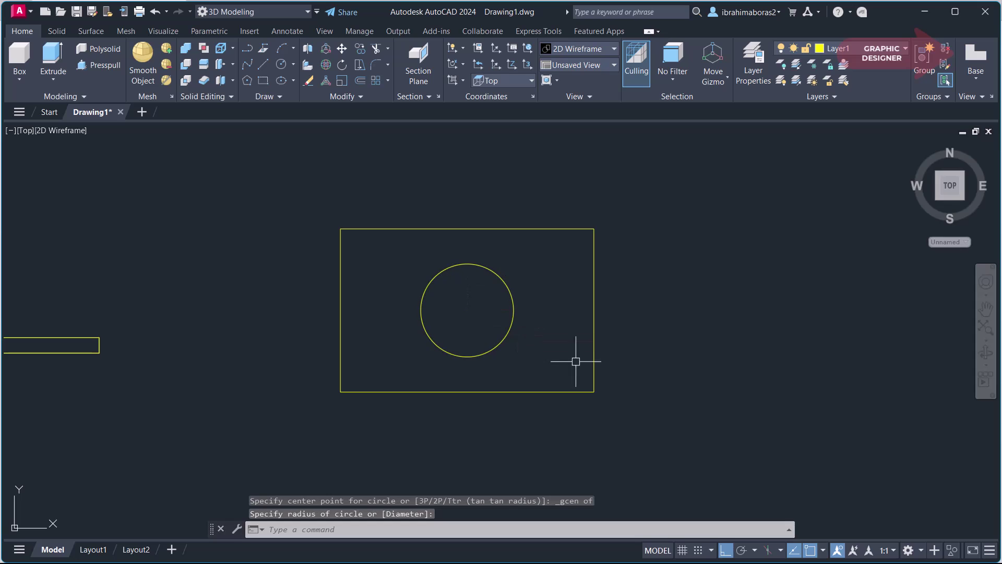
{"action": "left_click", "coordinate": [914, 147]}
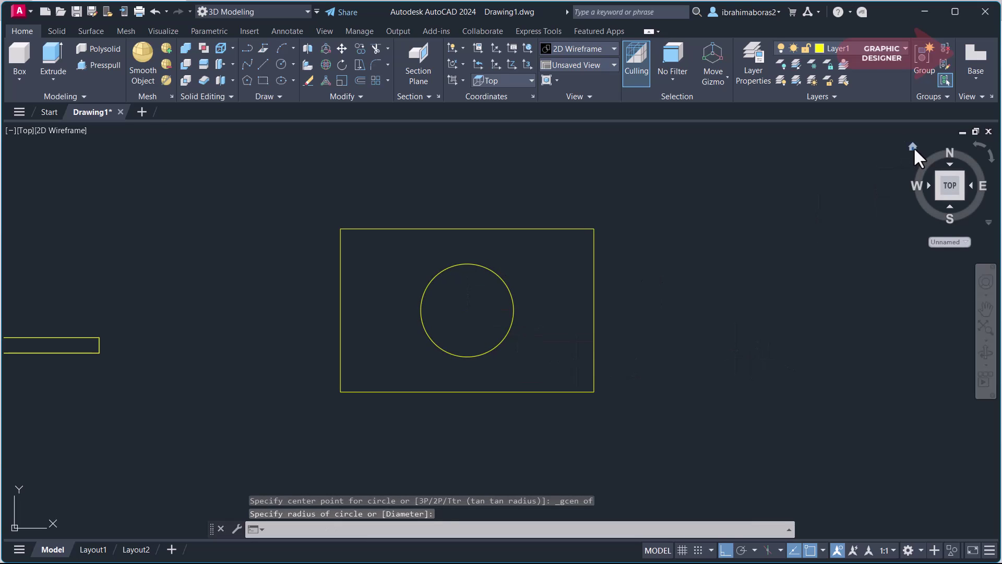
Step: Move the cross-shaped frame far left and centre the rectangle and circle
{"action": "type", "text": "m"}
{"action": "key", "text": "Return"}
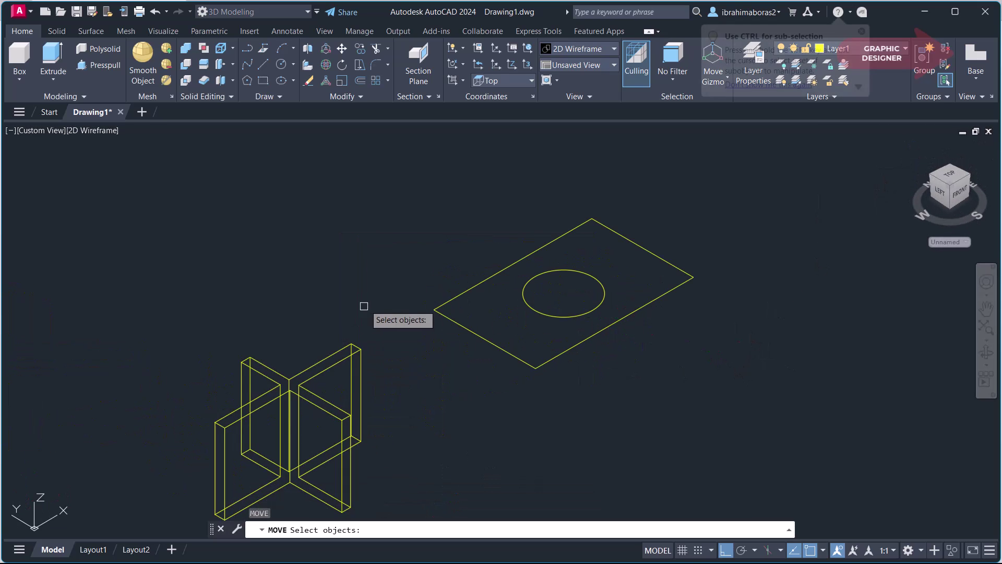
{"action": "left_click", "coordinate": [365, 307]}
{"action": "left_click", "coordinate": [253, 483]}
{"action": "key", "text": "Return"}
{"action": "left_click", "coordinate": [473, 447]}
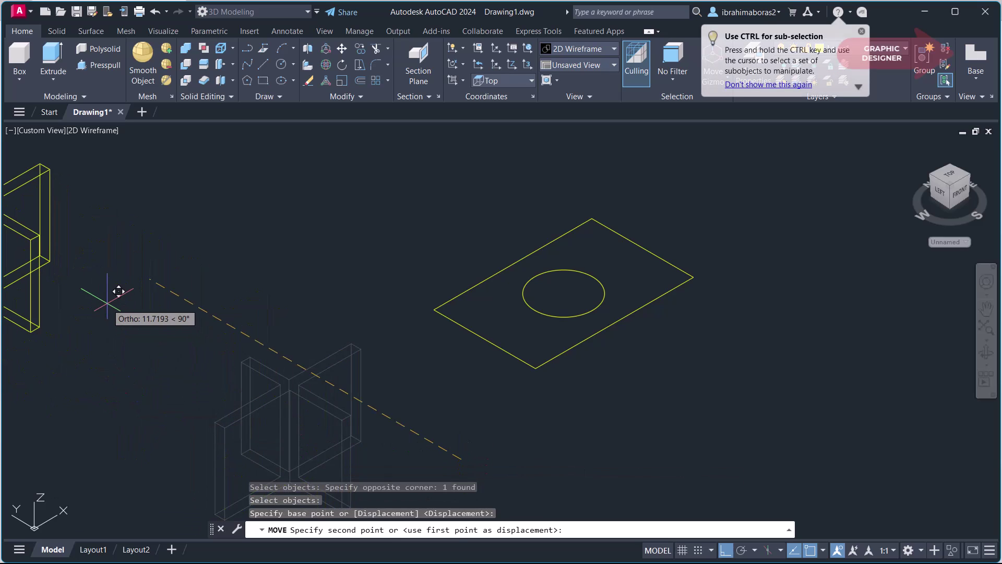
{"action": "left_click", "coordinate": [110, 282]}
{"action": "scroll", "coordinate": [606, 277], "scroll_direction": "up", "scroll_amount": 2}
{"action": "middle_click_drag", "start_coordinate": [601, 303], "coordinate": [566, 331]}
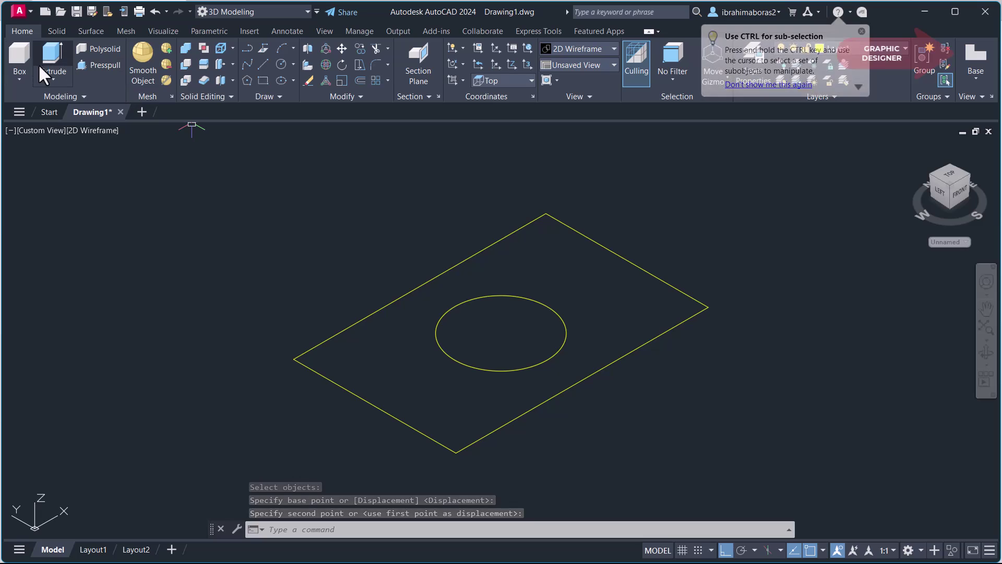
Step: Extrude the rectangle to a height of 5
{"action": "left_click", "coordinate": [50, 56]}
{"action": "left_click", "coordinate": [662, 334]}
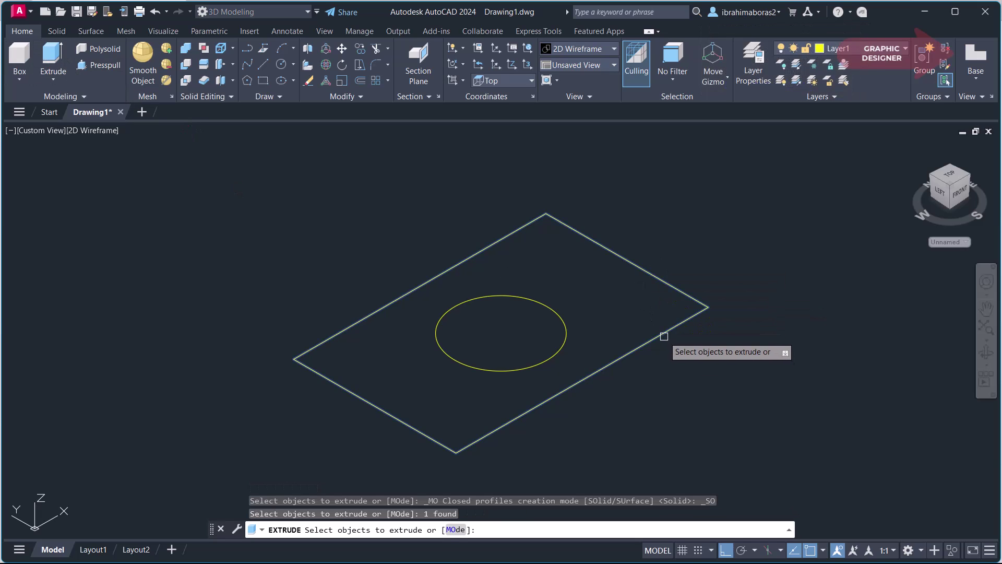
{"action": "right_click", "coordinate": [734, 352]}
{"action": "left_click", "coordinate": [753, 361]}
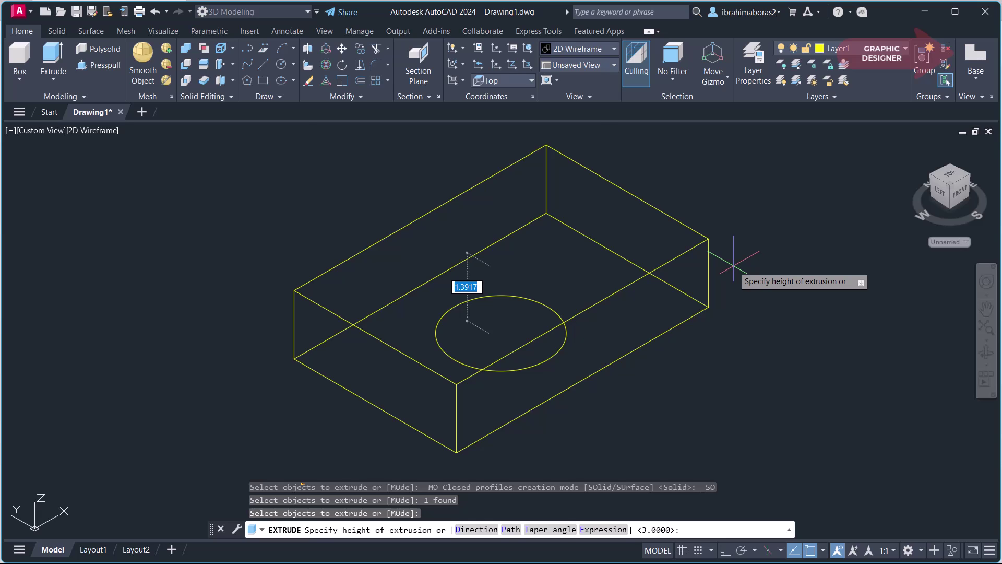
{"action": "key", "text": "Return"}
Step: Extrude the circle to a height of 8
{"action": "scroll", "coordinate": [732, 268], "scroll_direction": "down", "scroll_amount": 2}
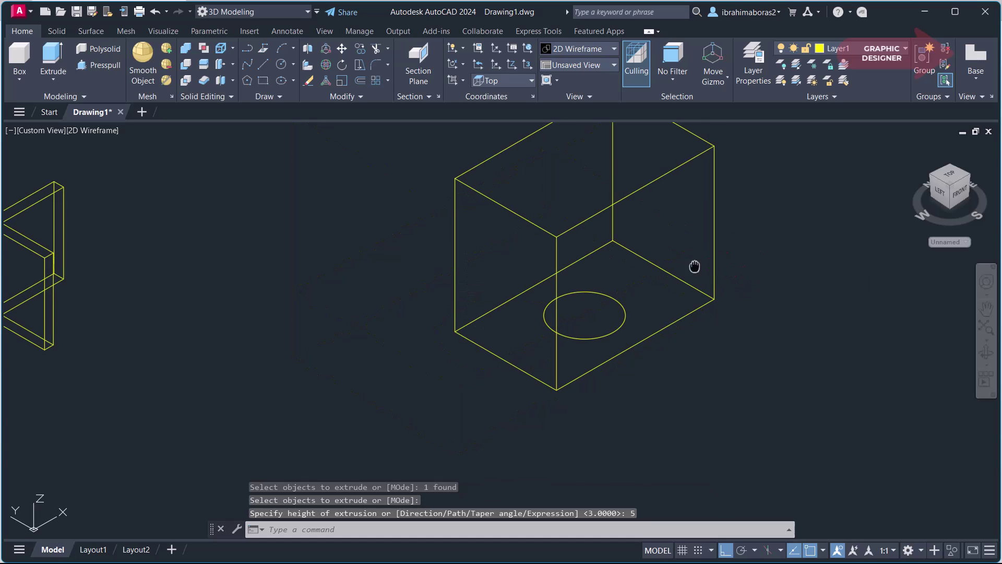
{"action": "left_click", "coordinate": [51, 62]}
{"action": "left_click", "coordinate": [553, 373]}
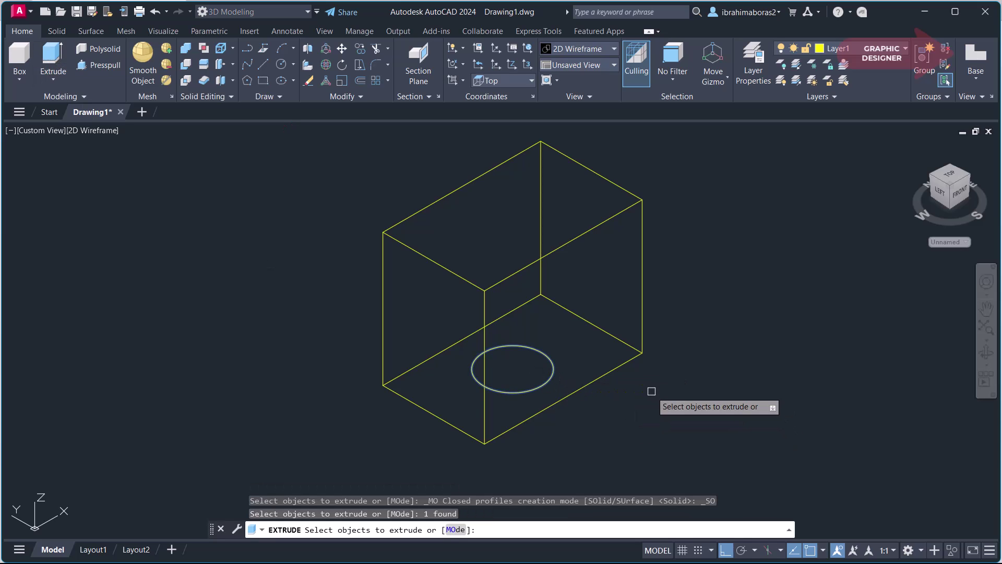
{"action": "right_click", "coordinate": [651, 391]}
{"action": "left_click", "coordinate": [678, 400]}
{"action": "type", "text": "8"}
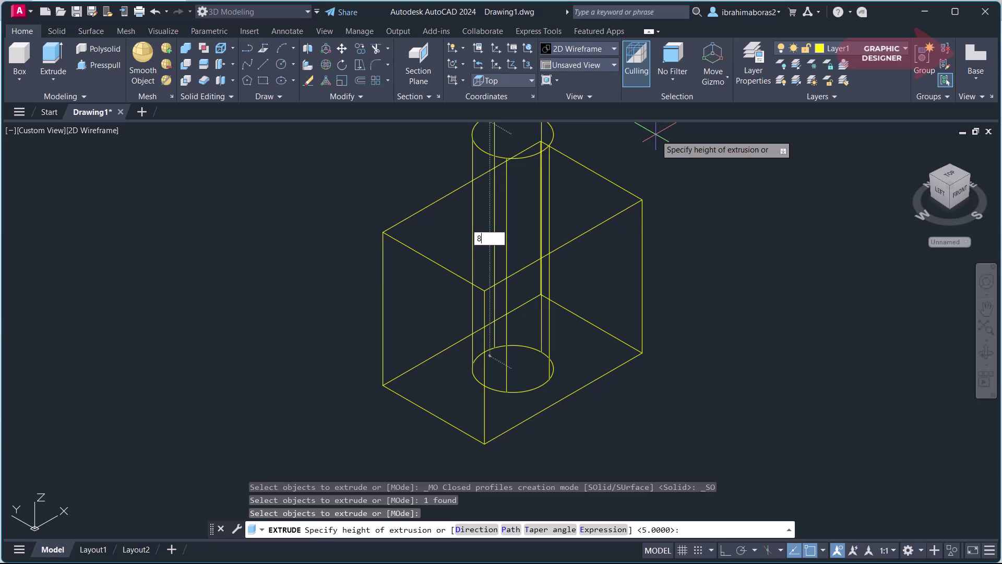
{"action": "key", "text": "Return"}
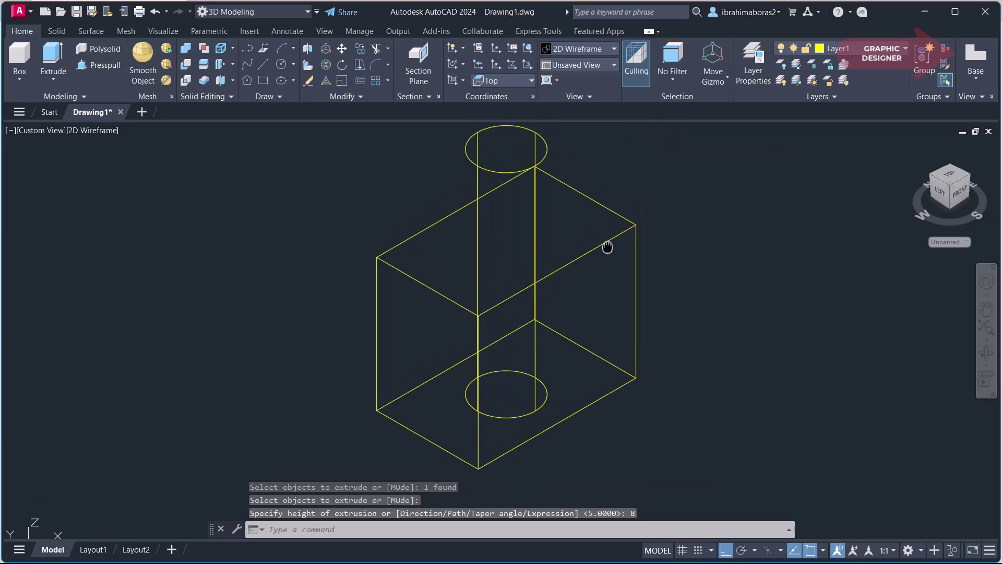
{"action": "middle_click_drag", "start_coordinate": [655, 135], "coordinate": [646, 191]}
{"action": "left_click", "coordinate": [89, 130]}
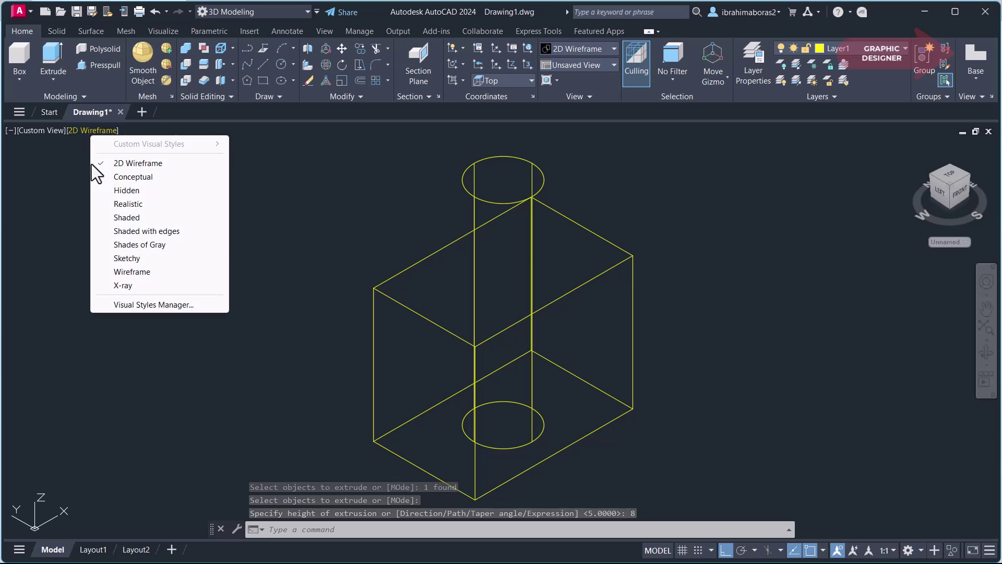
{"action": "left_click", "coordinate": [127, 217]}
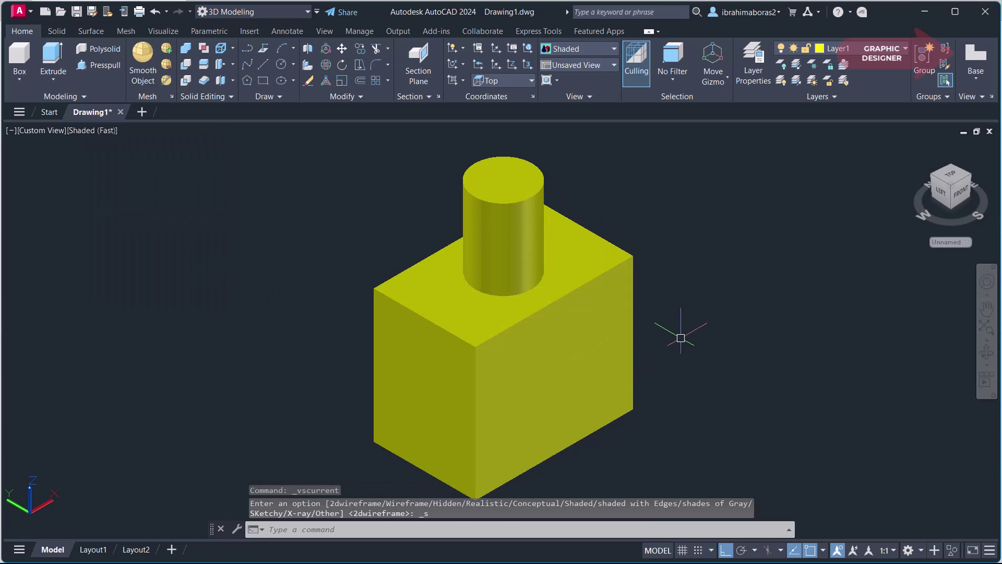
{"action": "mouse_move", "coordinate": [669, 361]}
{"action": "middle_mouse_down", "text": "shift"}
{"action": "mouse_move", "coordinate": [682, 204]}
{"action": "mouse_move", "coordinate": [659, 289]}
{"action": "mouse_move", "coordinate": [672, 358]}
{"action": "mouse_move", "coordinate": [692, 353]}
{"action": "mouse_move", "coordinate": [672, 349]}
{"action": "middle_mouse_up", "text": "shift"}
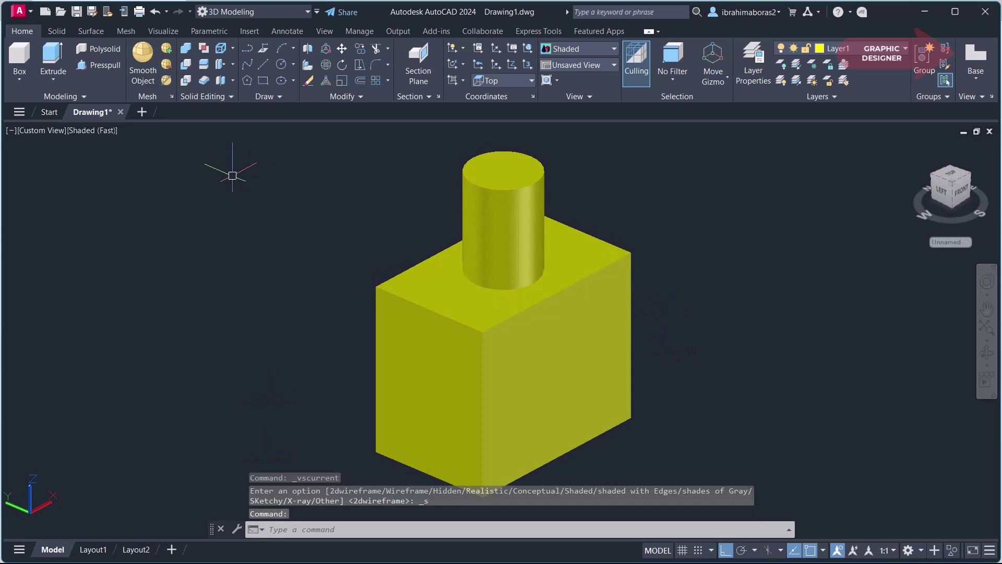
{"action": "left_click", "coordinate": [88, 130]}
{"action": "left_click", "coordinate": [133, 161]}
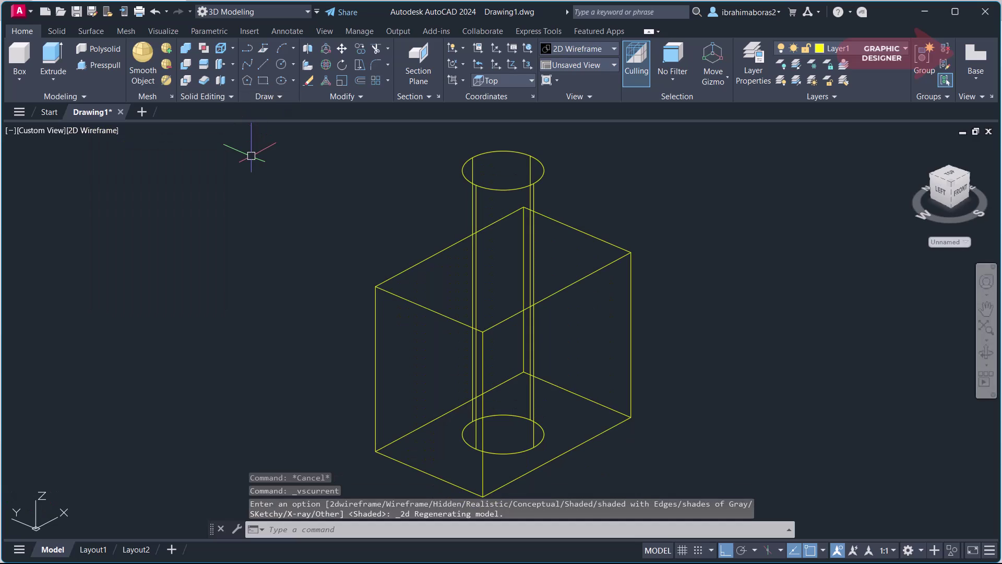
Step: Subtract the cylinder from the box and switch to the Shaded visual style
{"action": "left_click", "coordinate": [184, 63]}
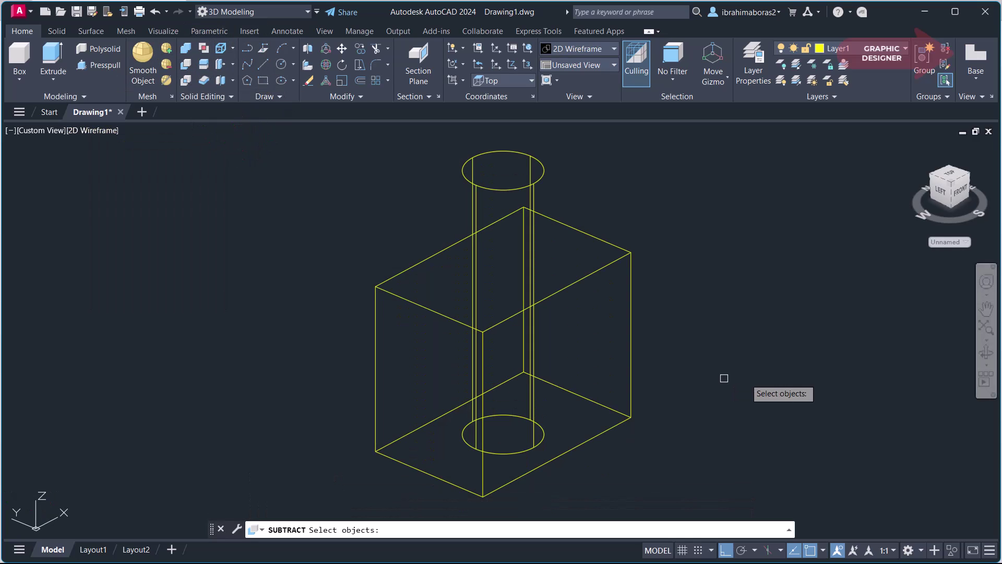
{"action": "left_click", "coordinate": [601, 265]}
{"action": "key", "text": "Return"}
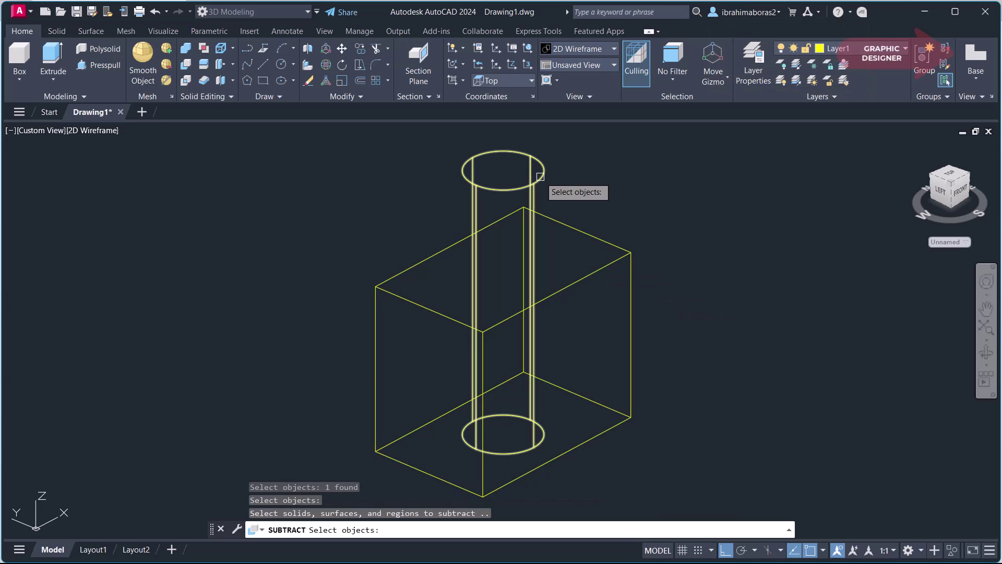
{"action": "left_click", "coordinate": [540, 176]}
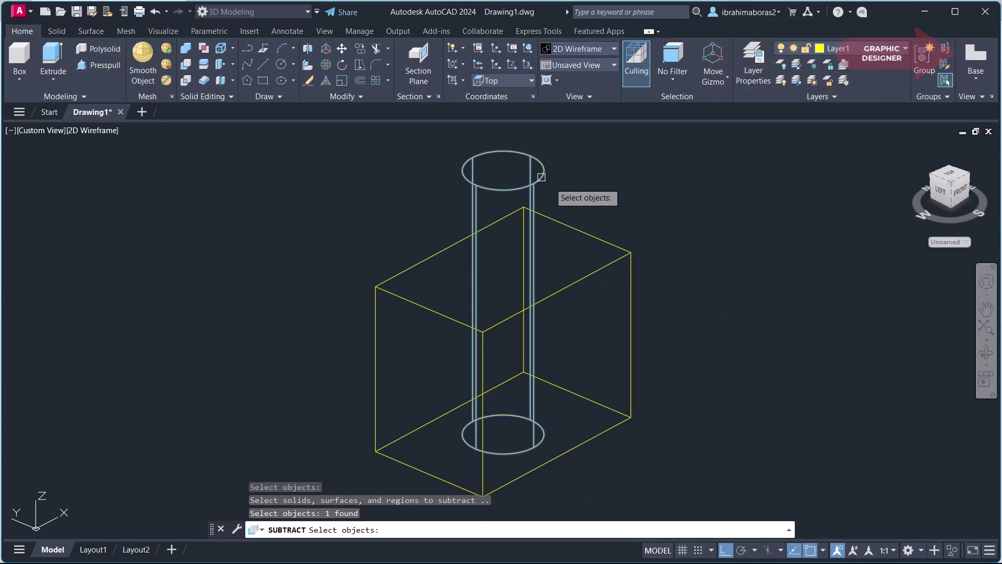
{"action": "key", "text": "Return"}
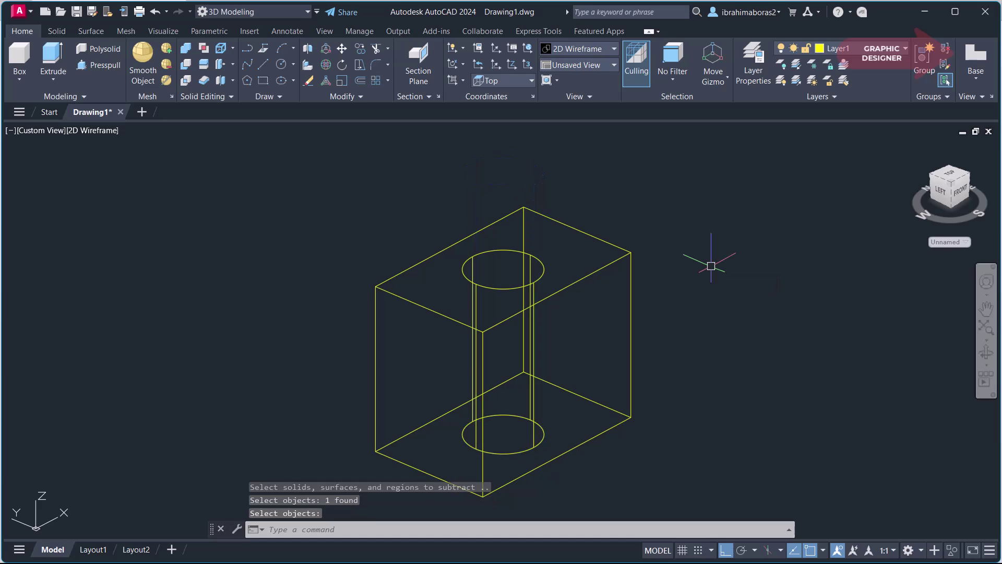
{"action": "left_click", "coordinate": [90, 131]}
{"action": "left_click", "coordinate": [128, 217]}
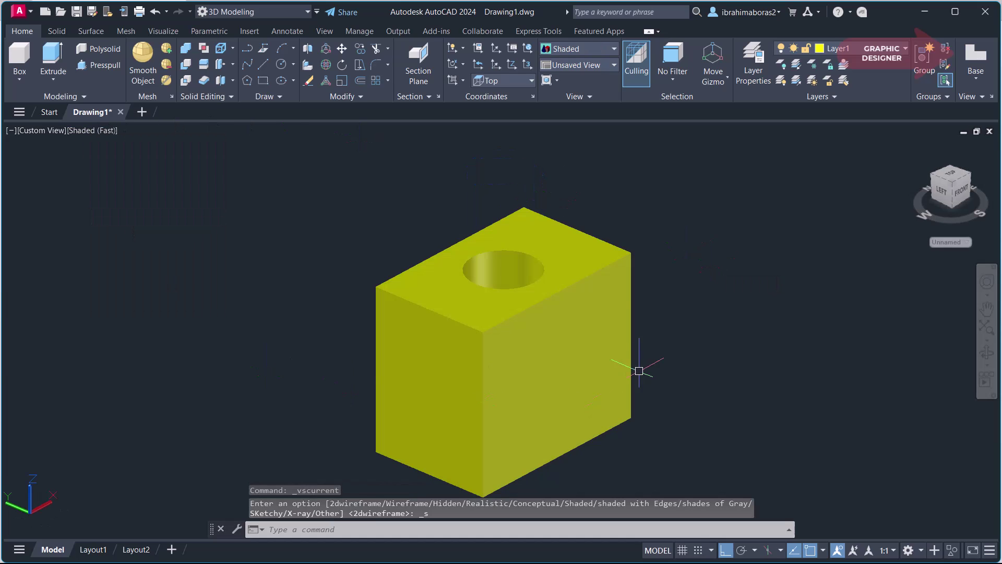
Step: Orbit and zoom out so the holed box sits lower left, and open the Layers list
{"action": "mouse_move", "coordinate": [667, 339]}
{"action": "middle_mouse_down", "text": "shift"}
{"action": "mouse_move", "coordinate": [500, 438]}
{"action": "mouse_move", "coordinate": [606, 416]}
{"action": "mouse_move", "coordinate": [600, 322]}
{"action": "mouse_move", "coordinate": [656, 139]}
{"action": "mouse_move", "coordinate": [593, 239]}
{"action": "mouse_move", "coordinate": [571, 376]}
{"action": "mouse_move", "coordinate": [606, 394]}
{"action": "mouse_move", "coordinate": [667, 342]}
{"action": "mouse_move", "coordinate": [647, 177]}
{"action": "mouse_move", "coordinate": [615, 261]}
{"action": "mouse_move", "coordinate": [603, 352]}
{"action": "mouse_move", "coordinate": [662, 346]}
{"action": "middle_mouse_up", "text": "shift"}
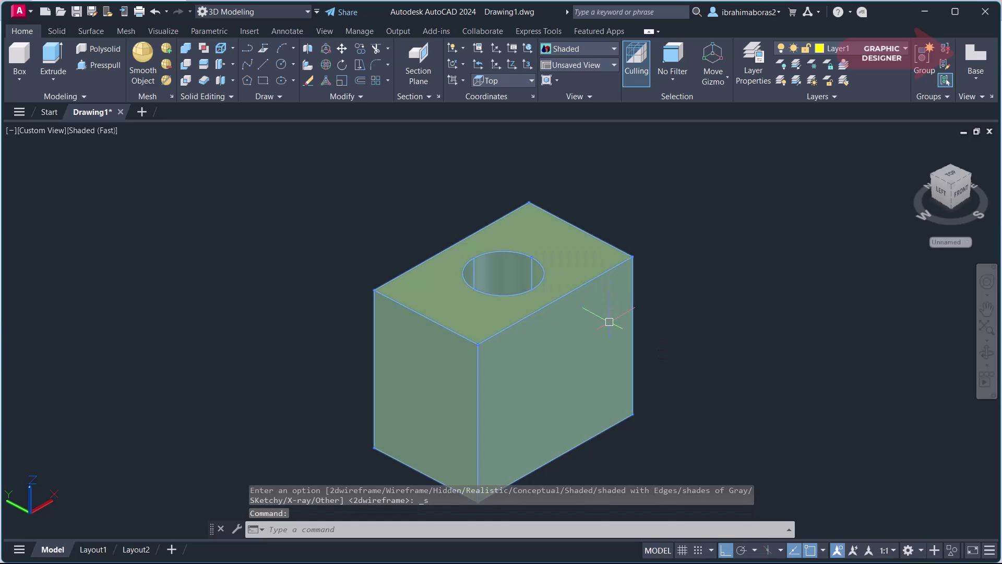
{"action": "scroll", "coordinate": [646, 350], "scroll_direction": "down", "scroll_amount": 2}
{"action": "mouse_move", "coordinate": [645, 363]}
{"action": "middle_mouse_down"}
{"action": "mouse_move", "coordinate": [437, 341]}
{"action": "mouse_move", "coordinate": [340, 369]}
{"action": "middle_mouse_up"}
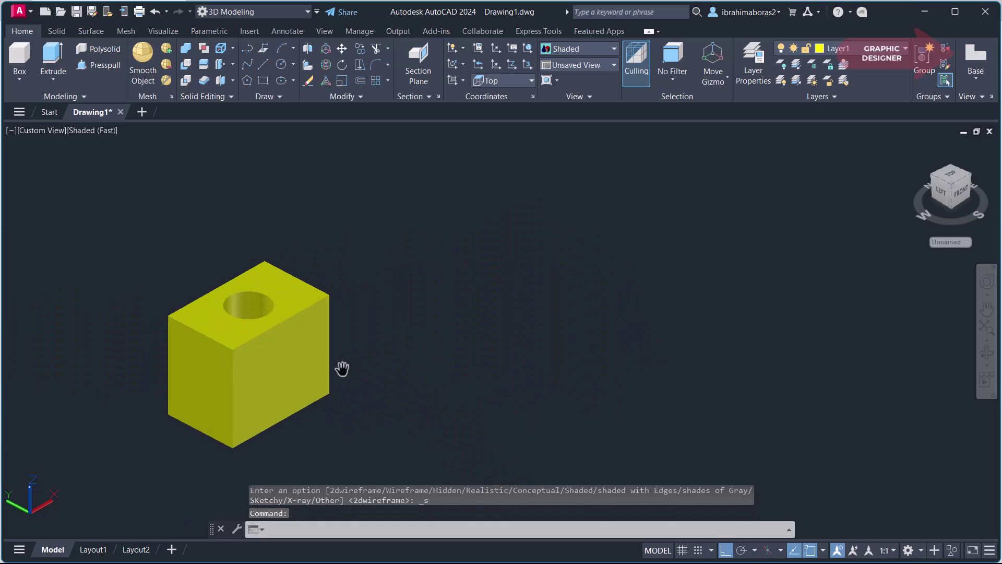
{"action": "left_click", "coordinate": [880, 53]}
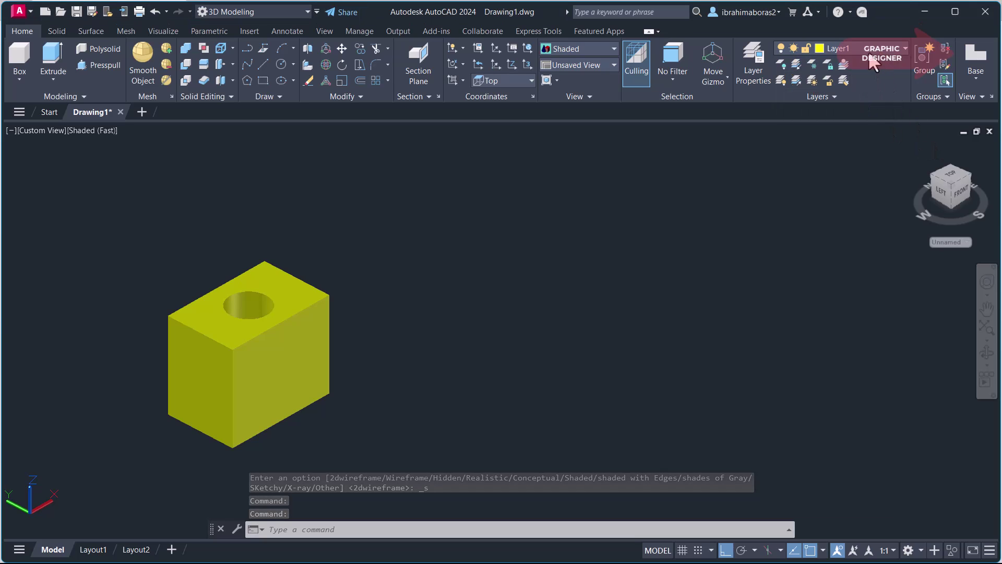
{"action": "left_click", "coordinate": [867, 51]}
Step: Make Layer2 current and draw a 13 × 0.25 × 3.5 wall slab box
{"action": "left_click", "coordinate": [841, 95]}
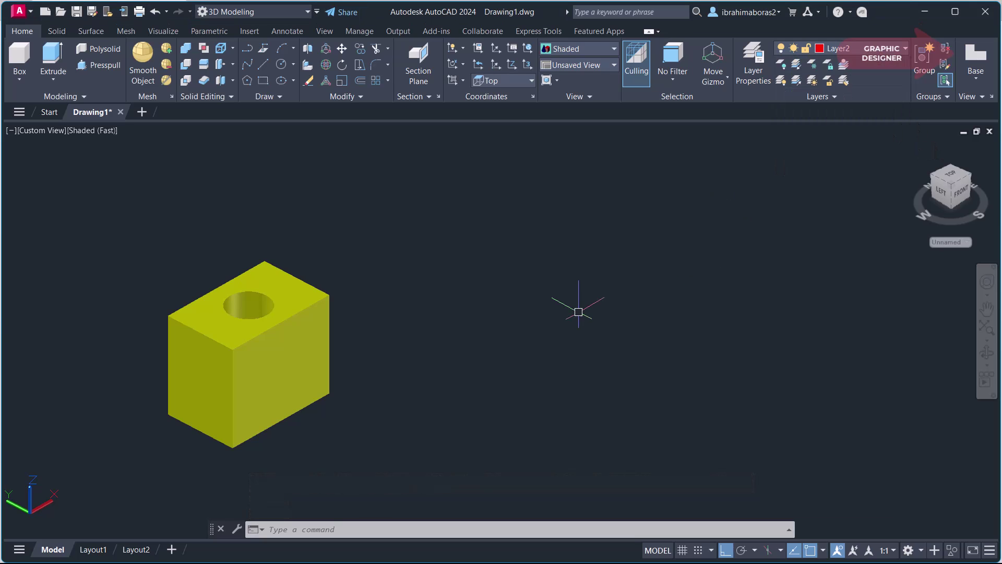
{"action": "left_click", "coordinate": [20, 64]}
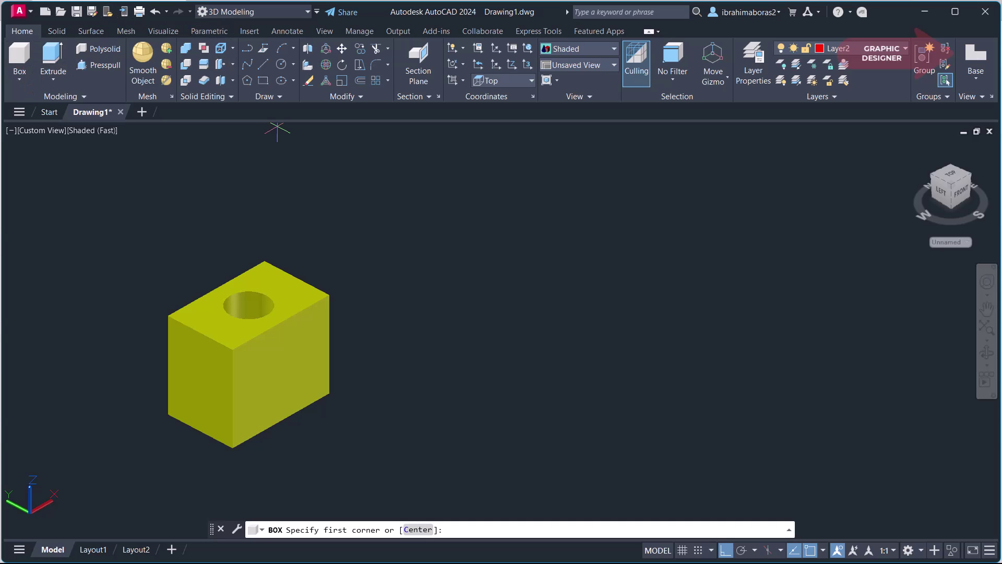
{"action": "left_click", "coordinate": [556, 296]}
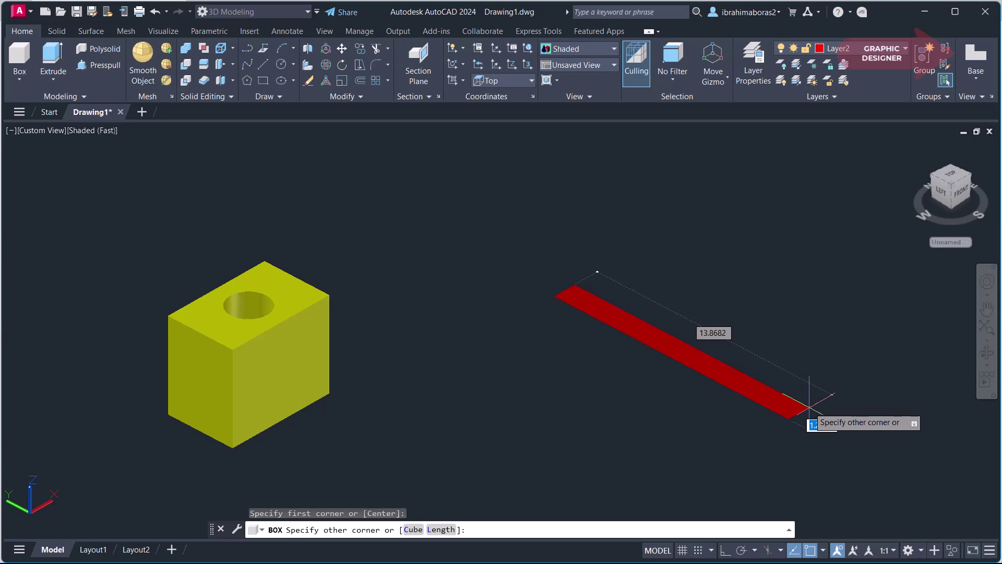
{"action": "type", "text": "13"}
{"action": "key", "text": "Tab"}
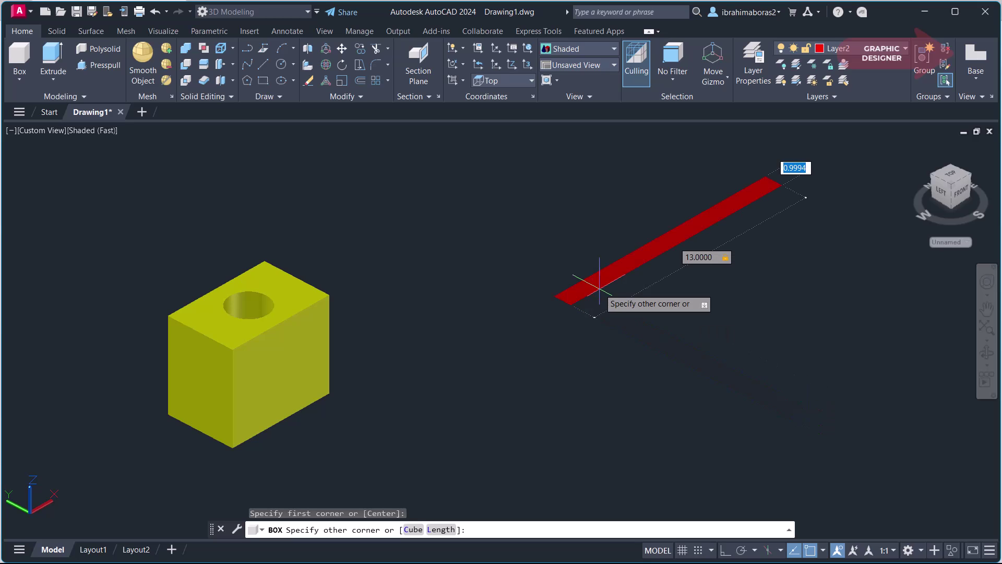
{"action": "type", "text": ".25"}
{"action": "key", "text": "Return"}
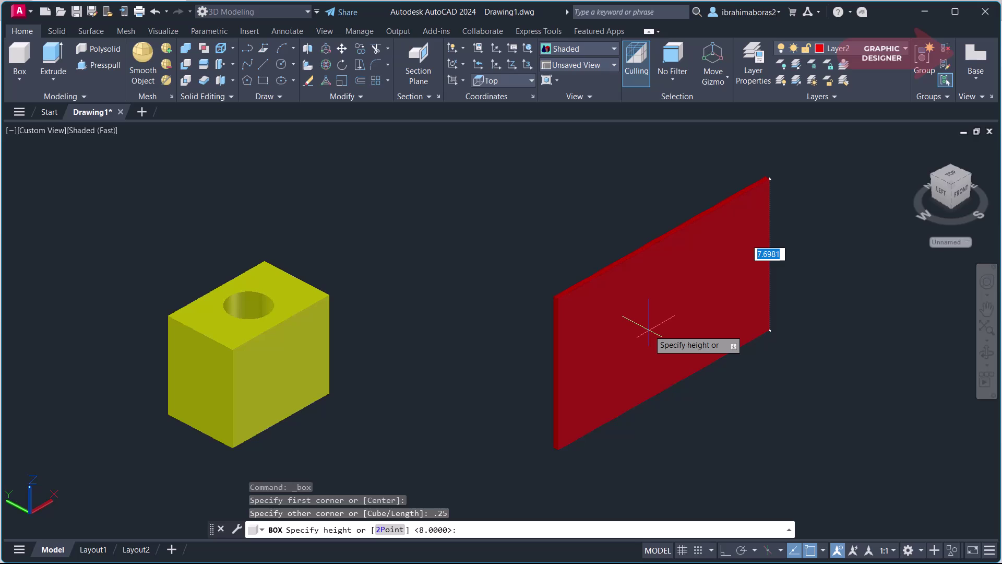
{"action": "type", "text": "3.5"}
{"action": "key", "text": "Return"}
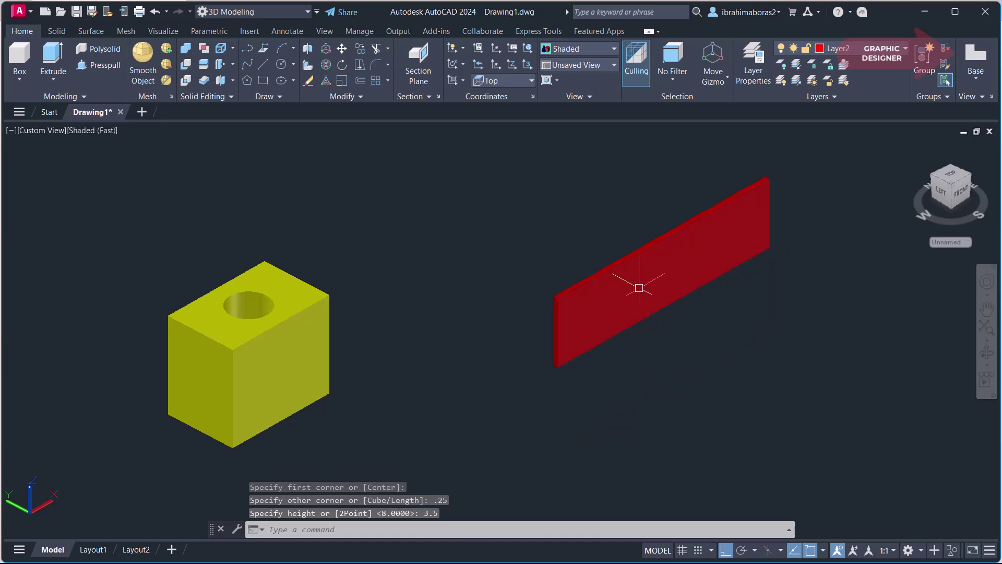
{"action": "scroll", "coordinate": [639, 288], "scroll_direction": "up", "scroll_amount": 1}
{"action": "scroll", "coordinate": [647, 282], "scroll_direction": "up", "scroll_amount": 2}
{"action": "middle_click_drag", "start_coordinate": [723, 233], "coordinate": [655, 267]}
Step: Switch to the 2D Wireframe visual style and centre the wall in view
{"action": "left_click", "coordinate": [91, 130]}
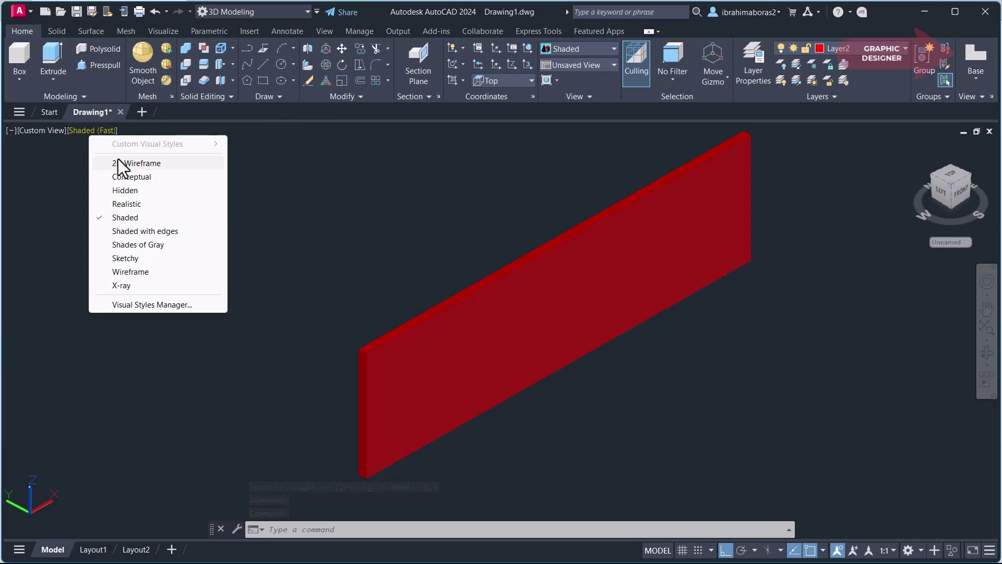
{"action": "left_click", "coordinate": [122, 163]}
{"action": "mouse_move", "coordinate": [723, 349]}
{"action": "middle_mouse_down"}
{"action": "mouse_move", "coordinate": [691, 360]}
{"action": "mouse_move", "coordinate": [700, 342]}
{"action": "middle_mouse_up"}
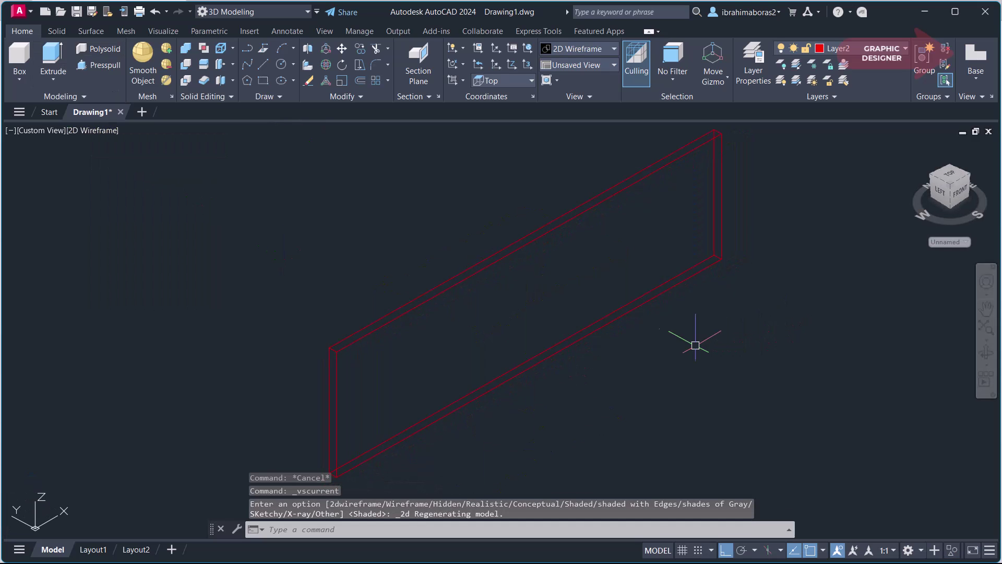
Step: Draw a 1.5 × 0.25 × 2 box snapped Nearest onto the wall's lower edge
{"action": "left_click", "coordinate": [16, 70]}
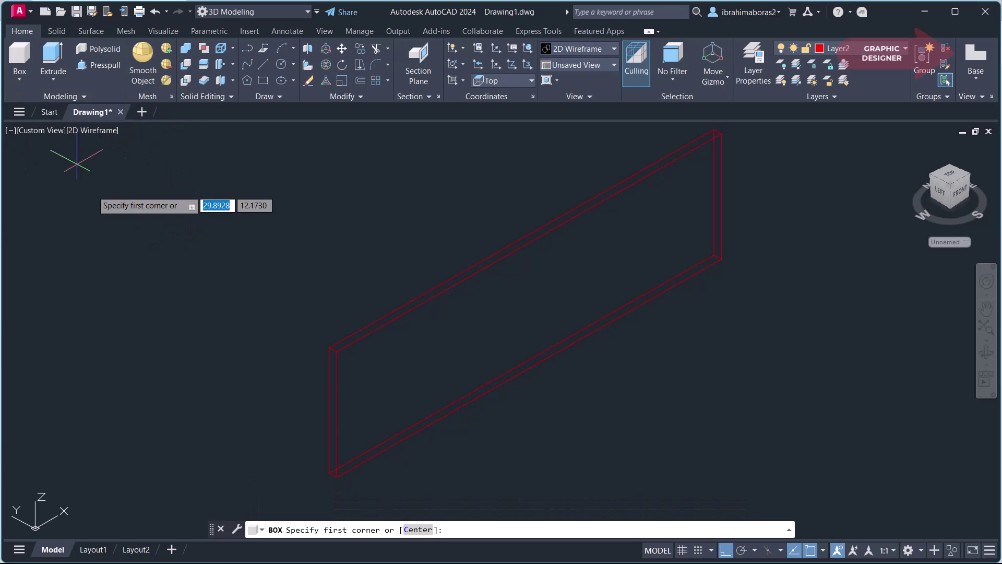
{"action": "scroll", "coordinate": [394, 449], "scroll_direction": "up", "scroll_amount": 2}
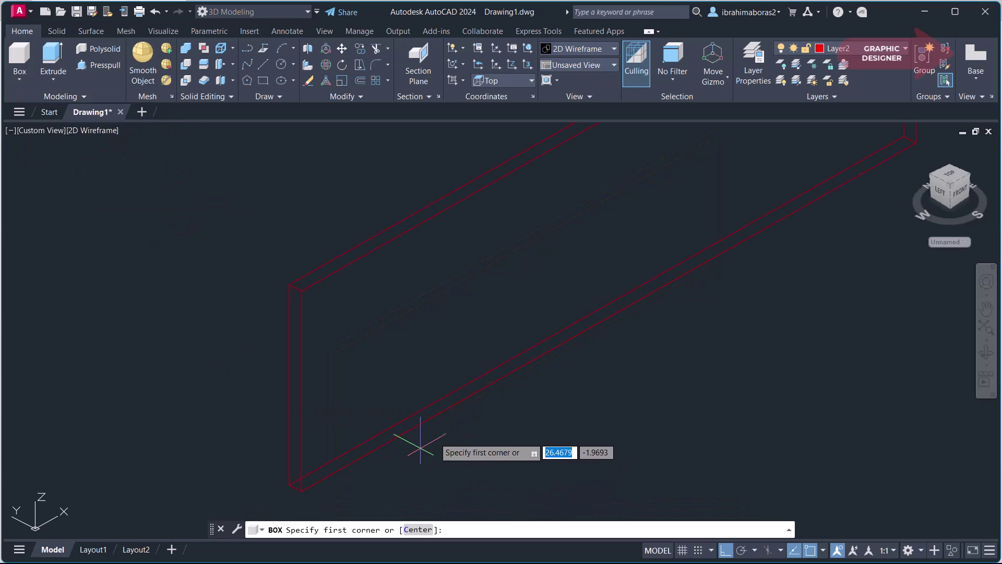
{"action": "right_click", "coordinate": [451, 426], "text": "shift"}
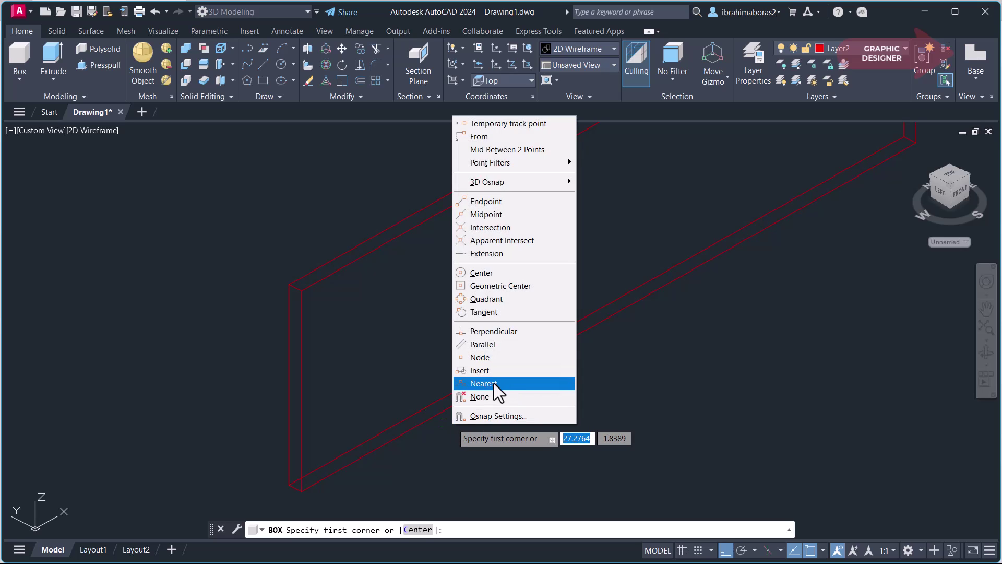
{"action": "left_click", "coordinate": [494, 384]}
{"action": "left_click", "coordinate": [459, 423]}
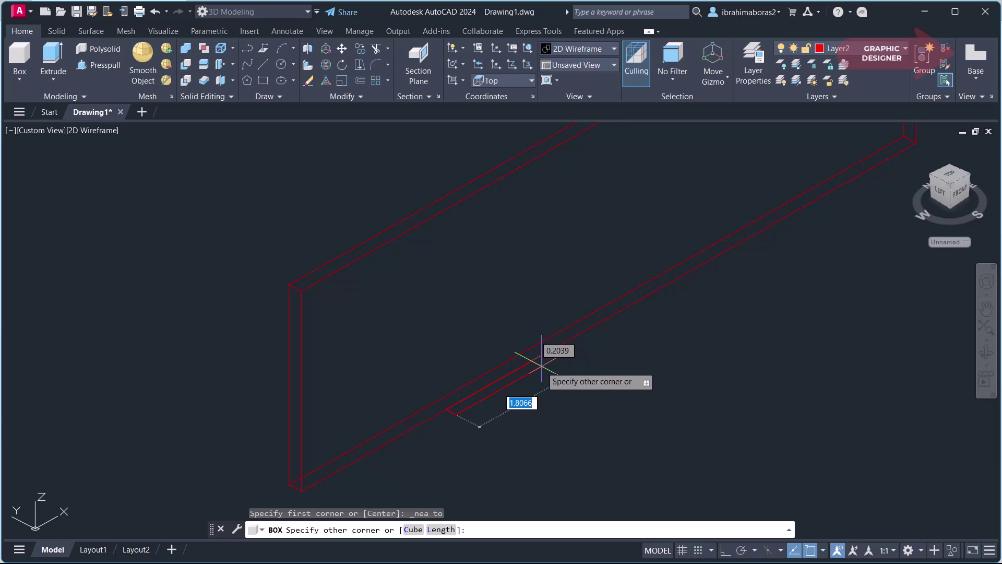
{"action": "type", "text": "1.5"}
{"action": "key", "text": "Tab"}
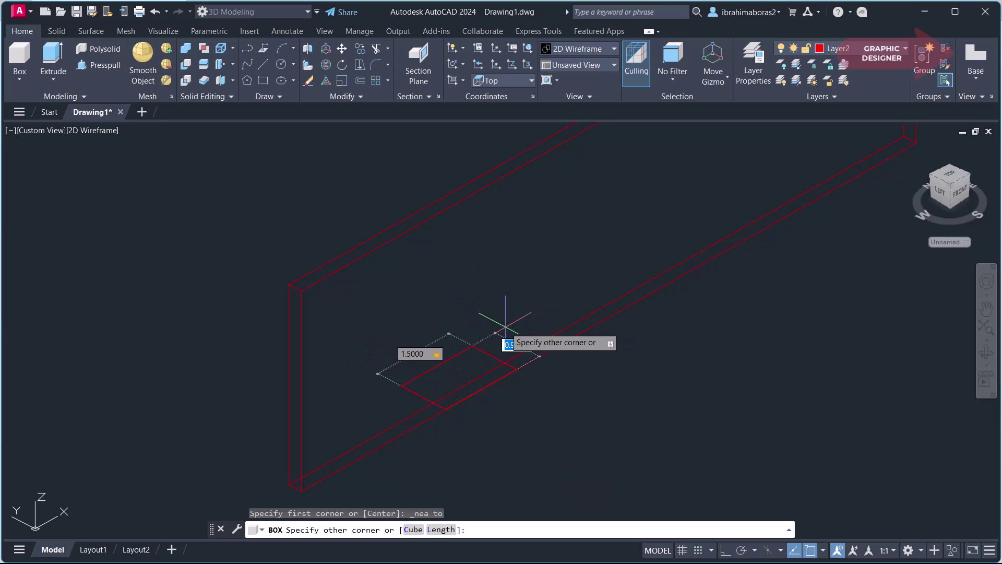
{"action": "type", "text": ".25"}
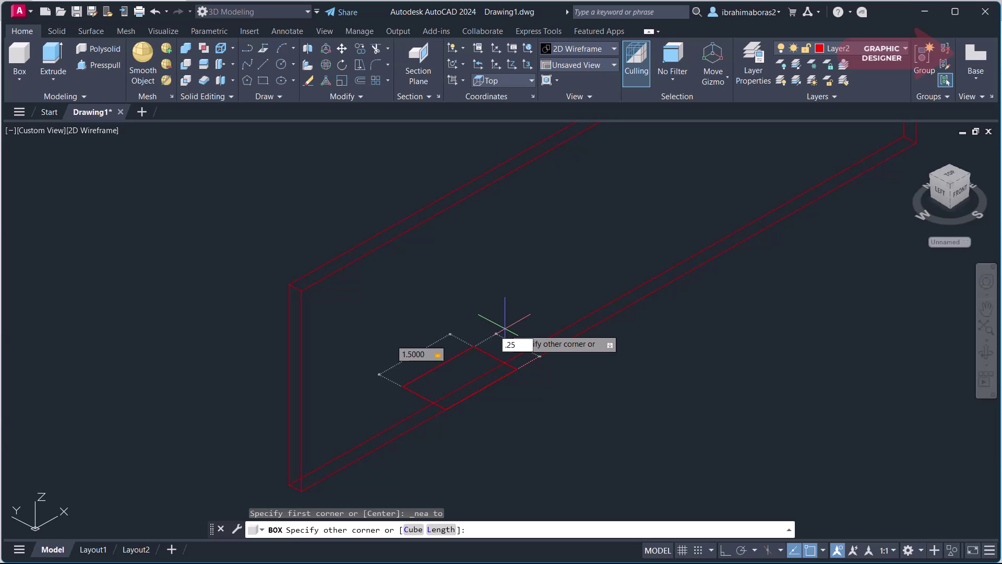
{"action": "key", "text": "Return"}
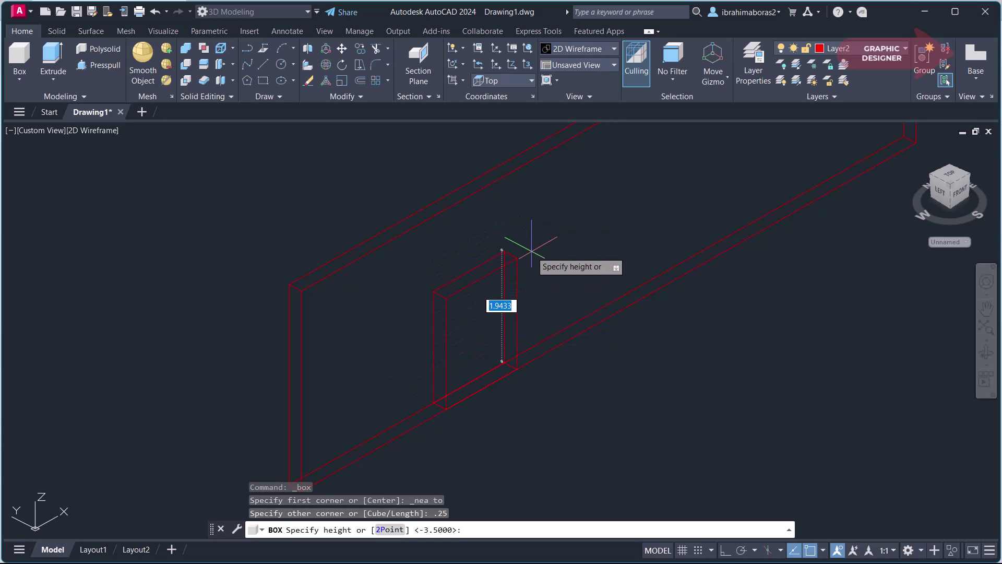
{"action": "type", "text": "2"}
{"action": "key", "text": "Return"}
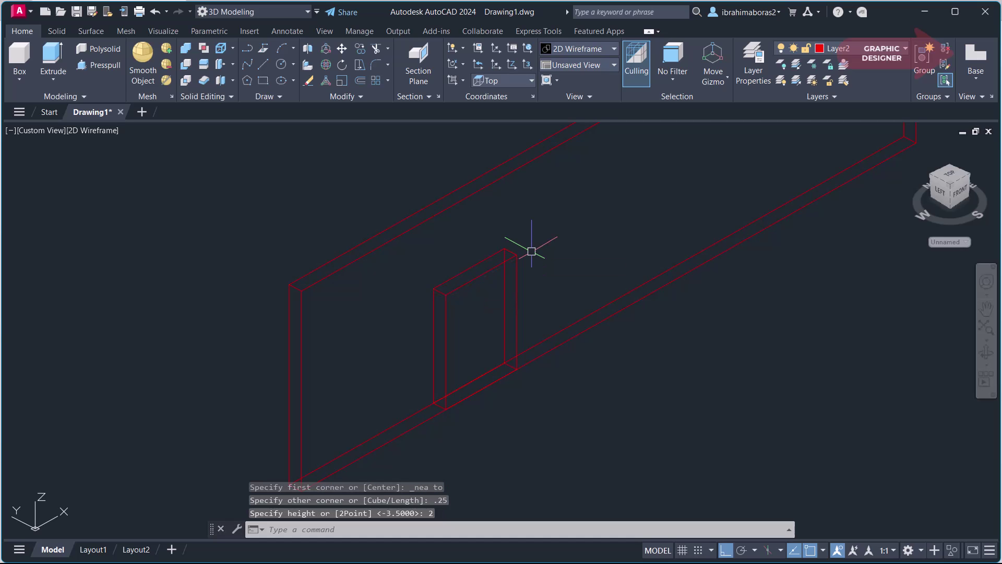
{"action": "scroll", "coordinate": [519, 246], "scroll_direction": "down", "scroll_amount": 2}
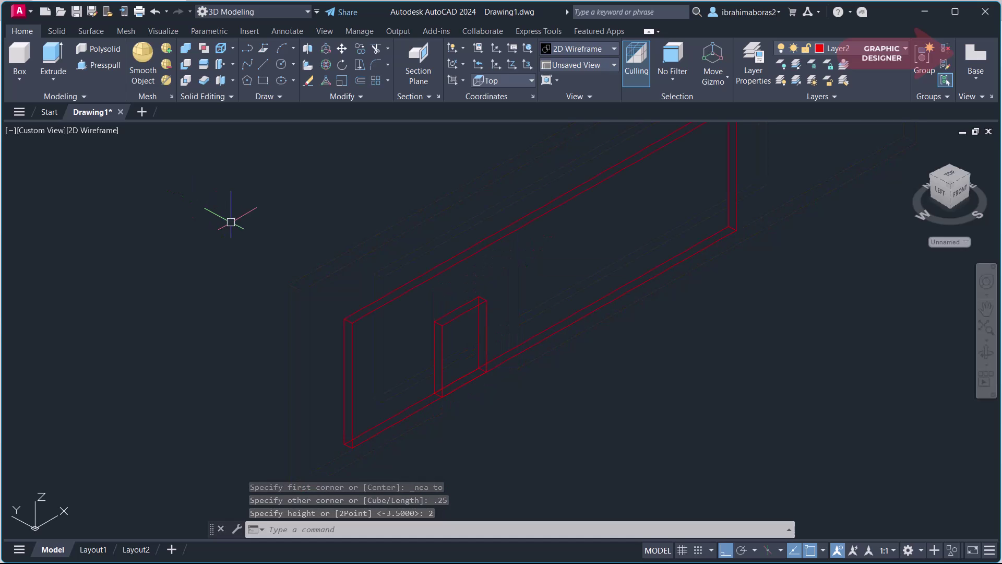
Step: Preview the wall in Shaded style, then return to 2D Wireframe
{"action": "left_click", "coordinate": [107, 129]}
{"action": "left_click", "coordinate": [143, 220]}
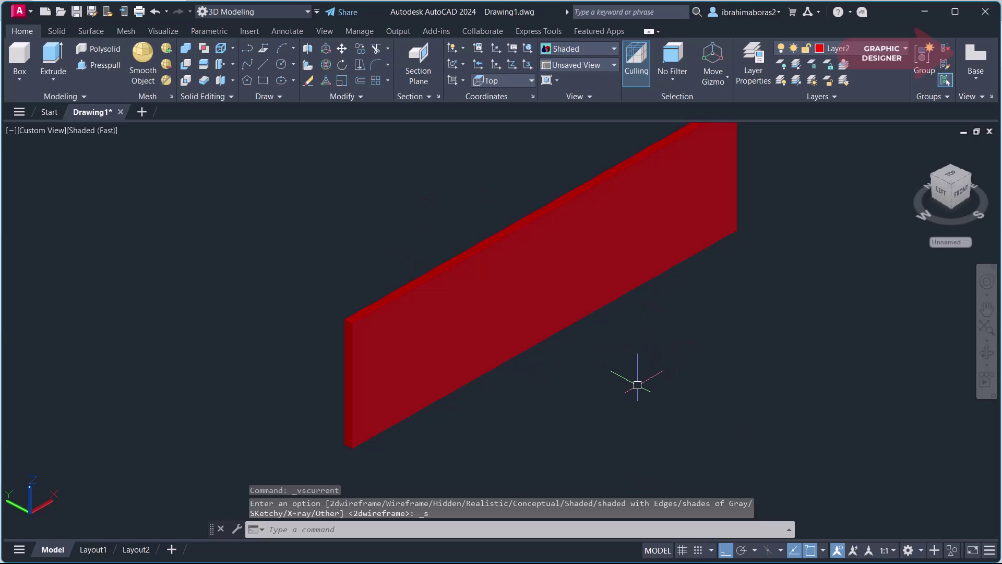
{"action": "left_click", "coordinate": [82, 130]}
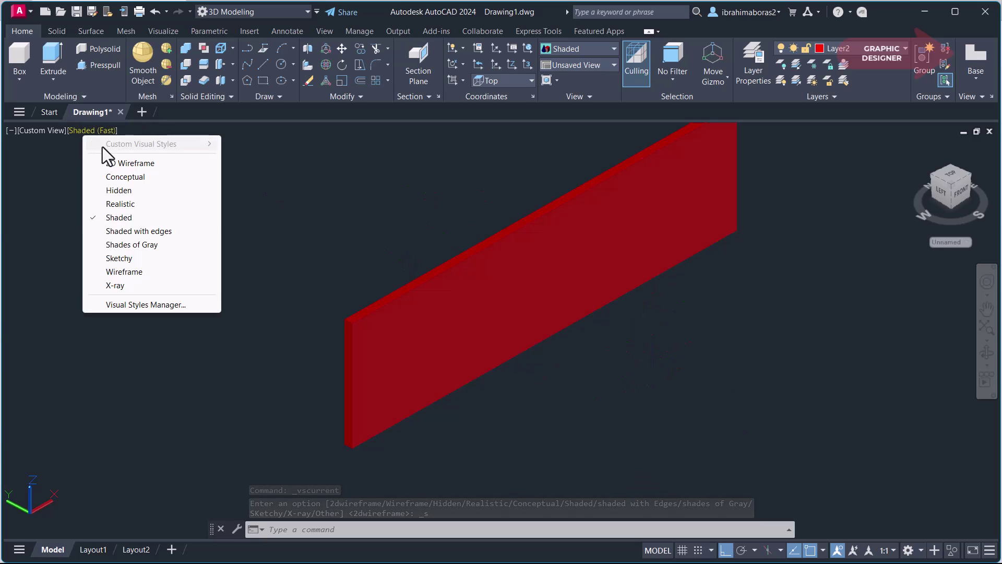
{"action": "left_click", "coordinate": [122, 164]}
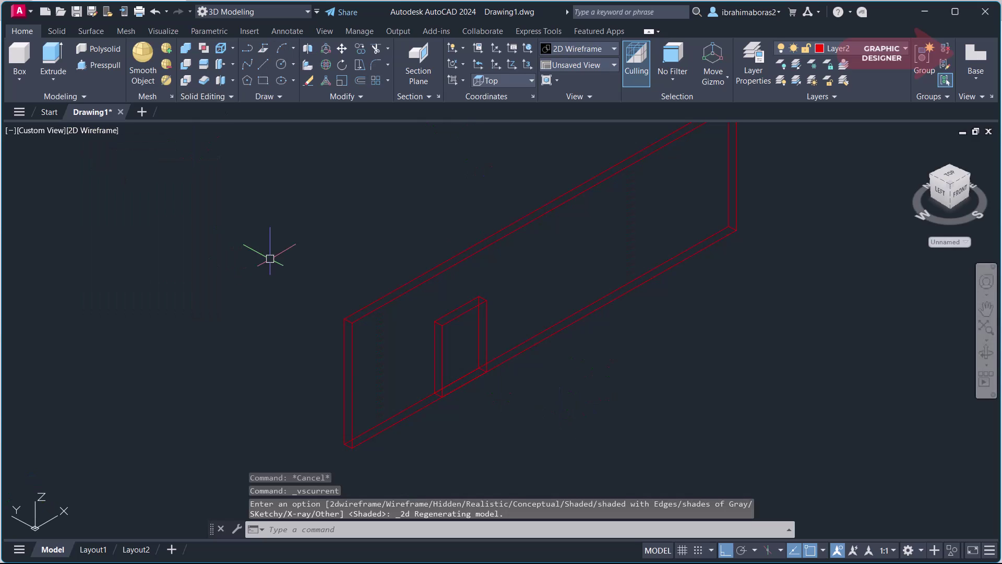
Step: Subtract the small box from the wall to cut the notch
{"action": "type", "text": "SUB"}
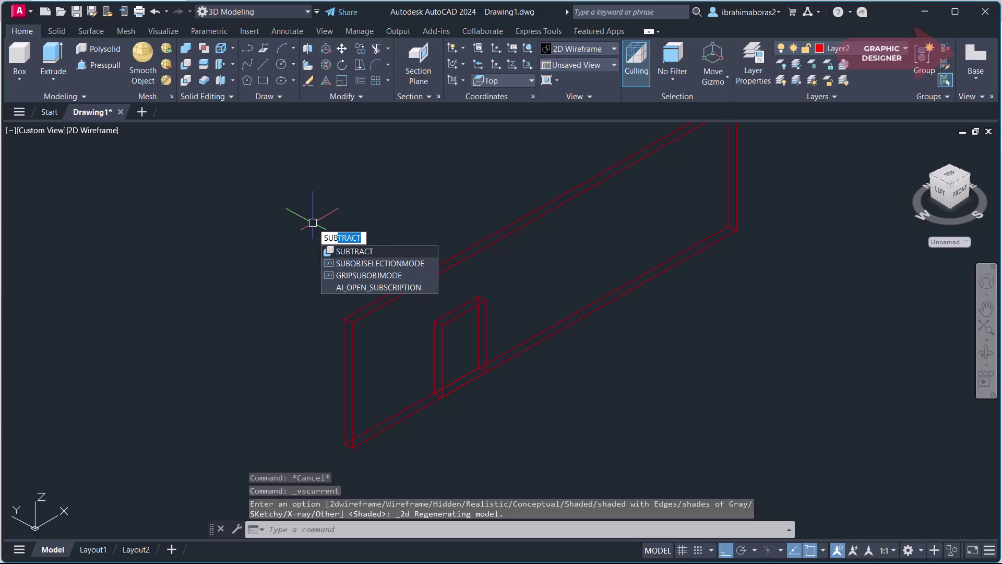
{"action": "left_click", "coordinate": [355, 253]}
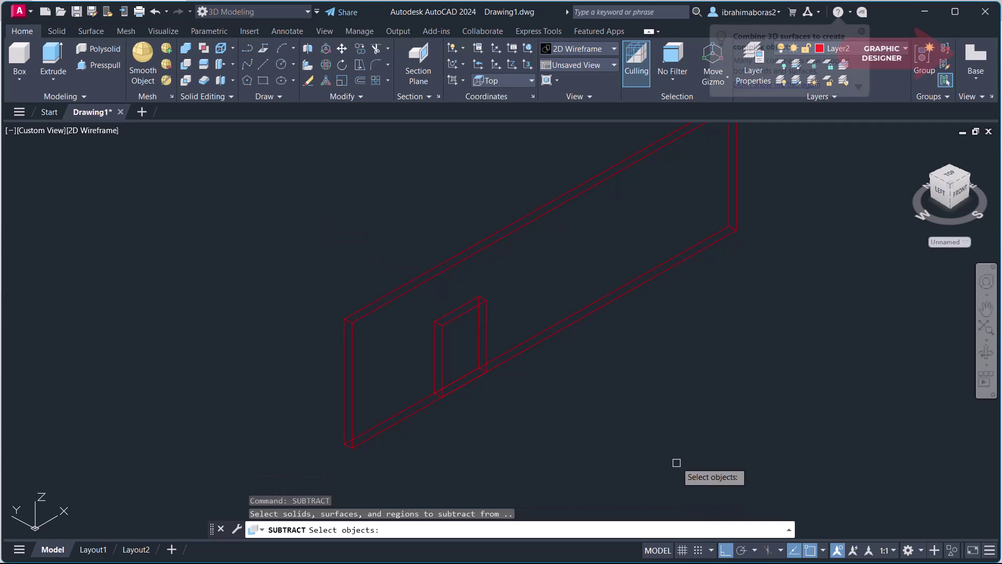
{"action": "left_click", "coordinate": [604, 302]}
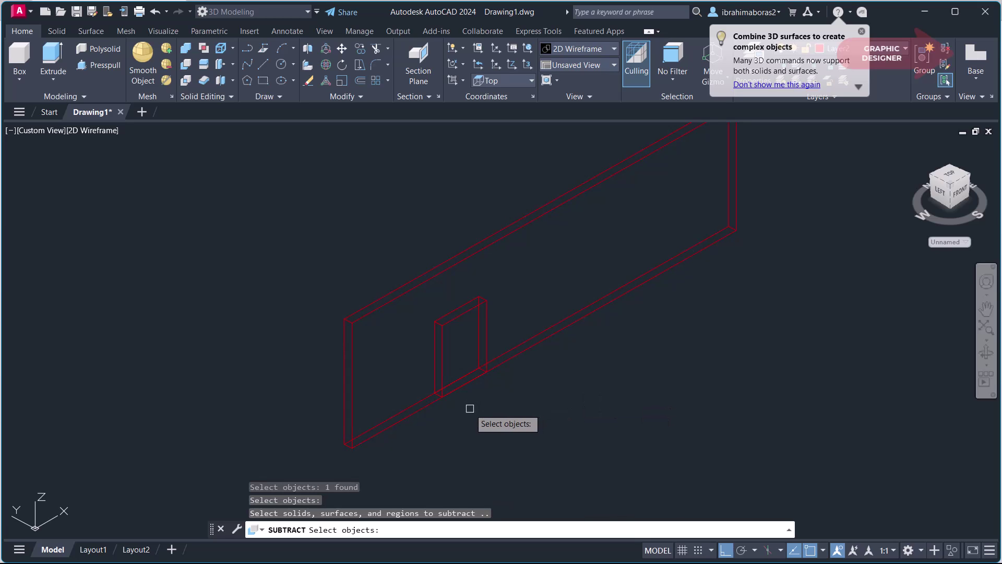
{"action": "key", "text": "Return"}
{"action": "left_click", "coordinate": [487, 345]}
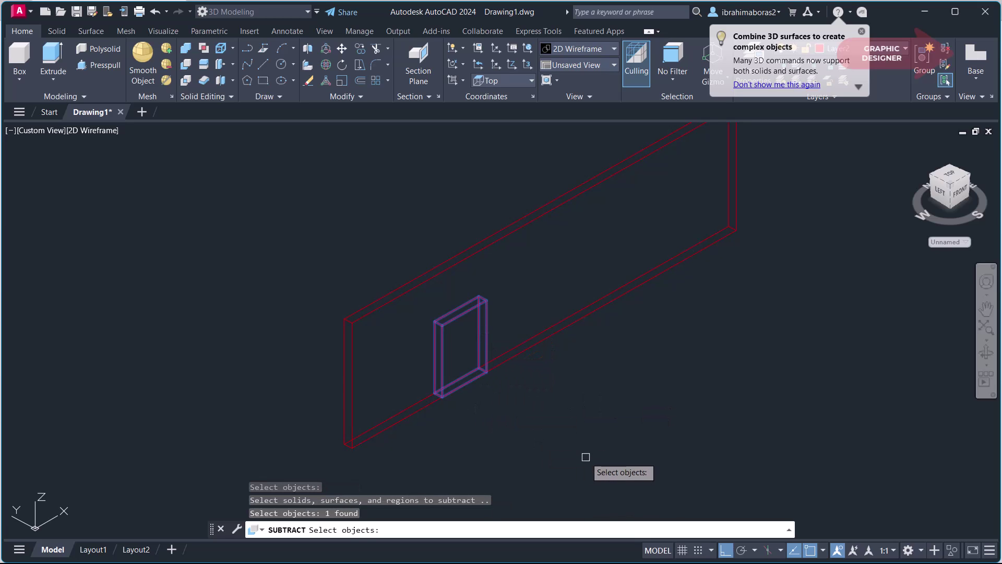
{"action": "key", "text": "Return"}
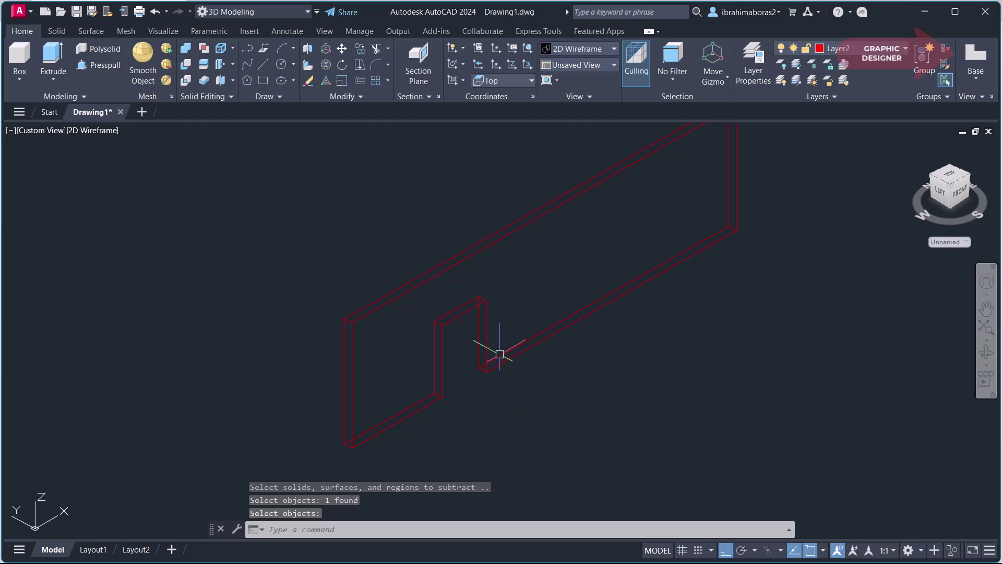
{"action": "left_click", "coordinate": [94, 133]}
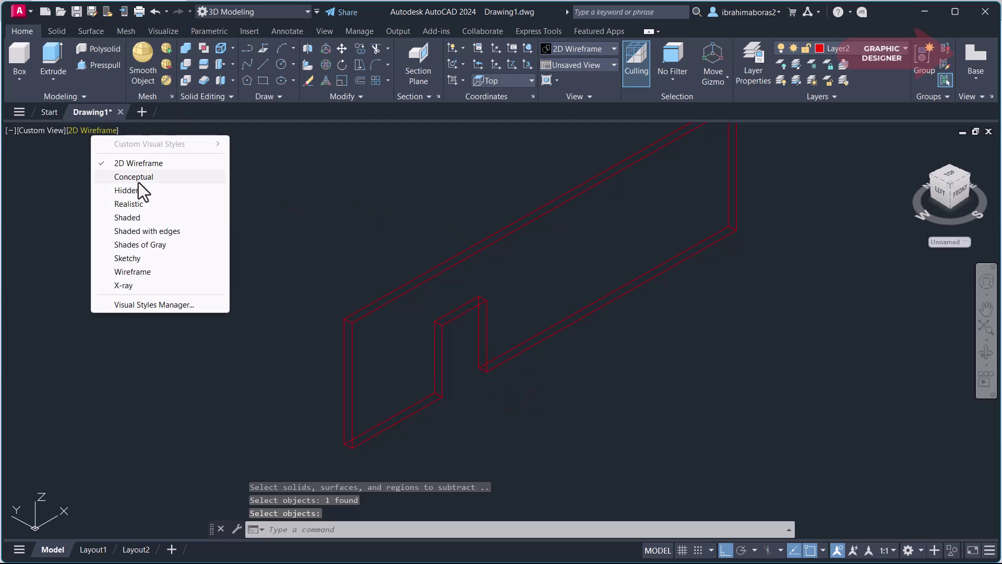
Step: Switch the viewport to the Shaded visual style and frame the cross, holed box and notched wall
{"action": "left_click", "coordinate": [127, 217]}
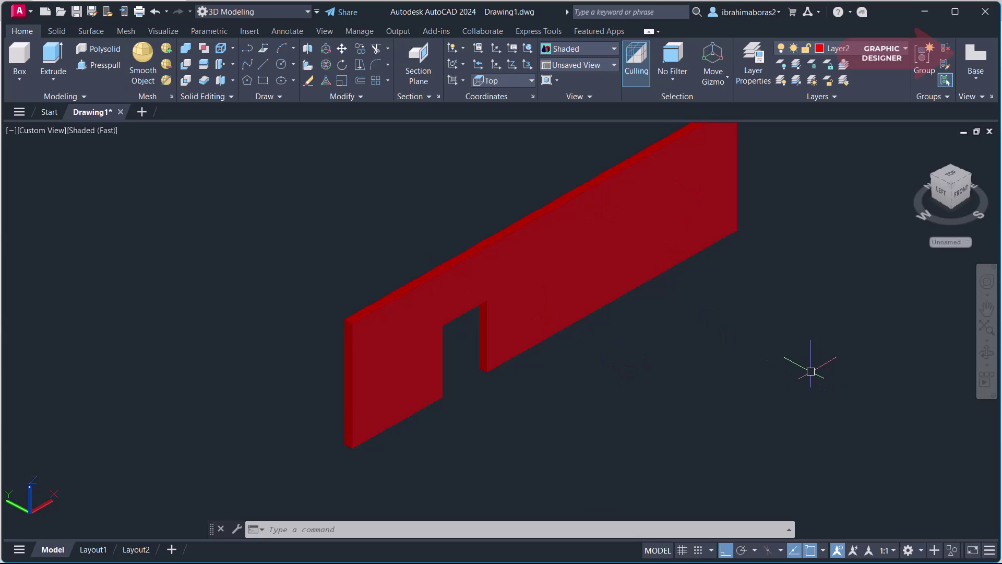
{"action": "scroll", "coordinate": [754, 379], "scroll_direction": "down", "scroll_amount": 4}
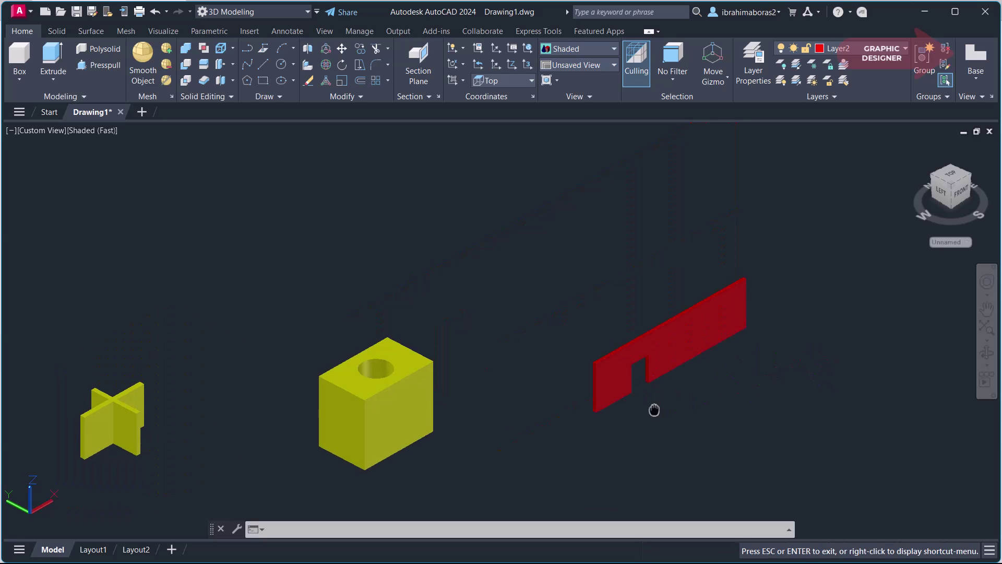
{"action": "mouse_move", "coordinate": [653, 409]}
{"action": "middle_mouse_down"}
{"action": "mouse_move", "coordinate": [737, 361]}
{"action": "mouse_move", "coordinate": [723, 371]}
{"action": "middle_mouse_up"}
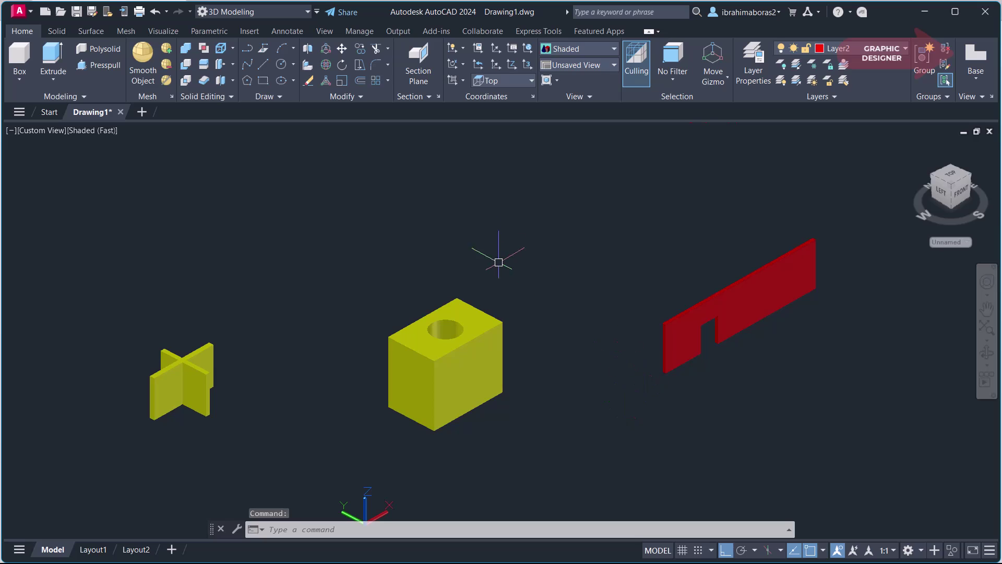